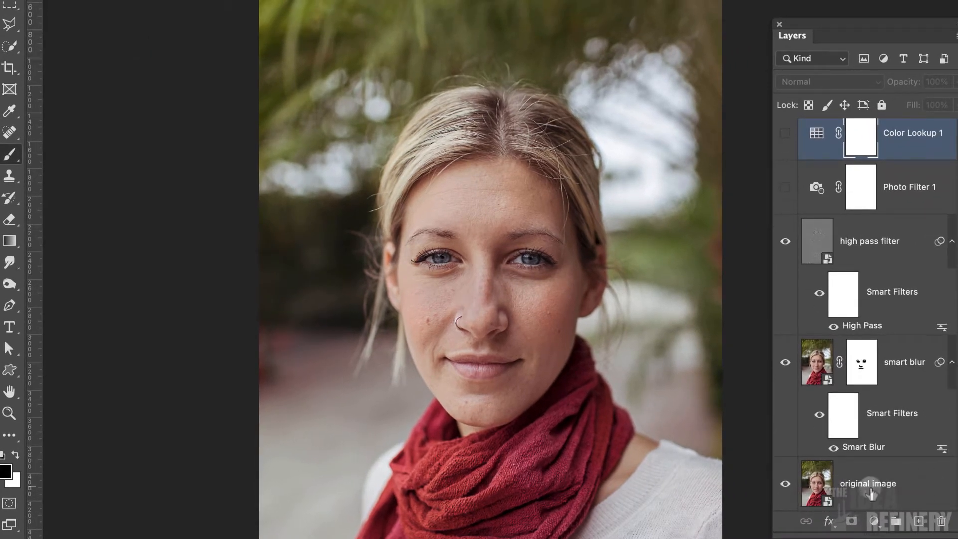
Open the original image layer in the Select and Mask workspace using the Quick Selection tool
click(870, 487)
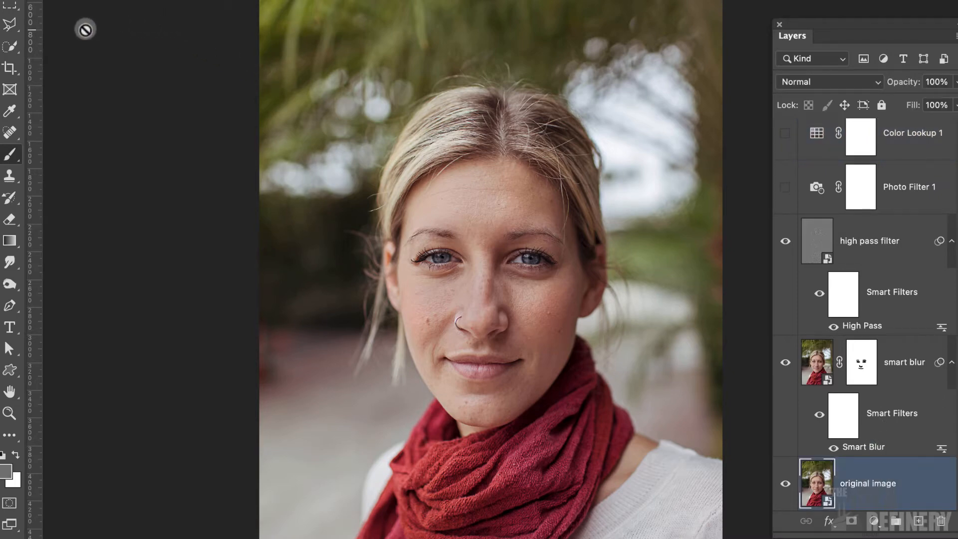
click(11, 48)
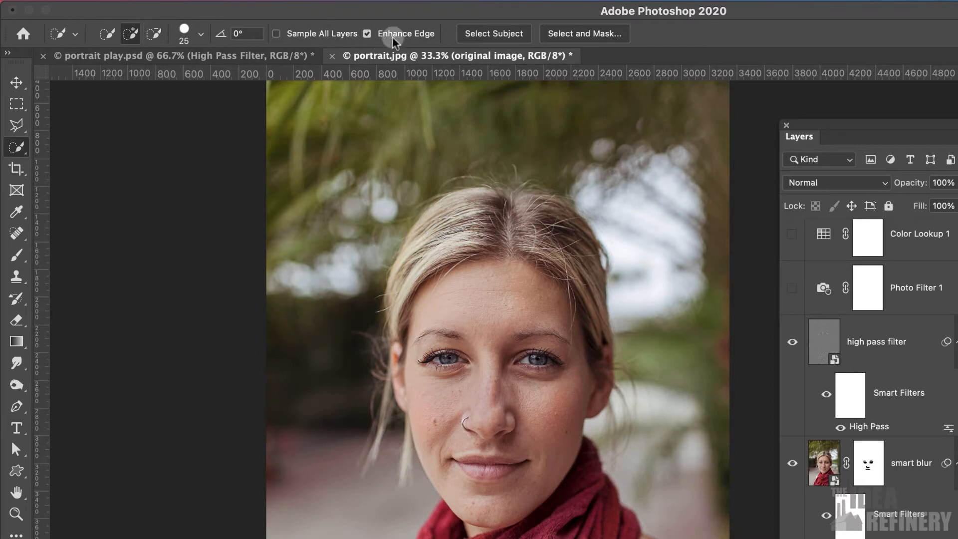
click(590, 35)
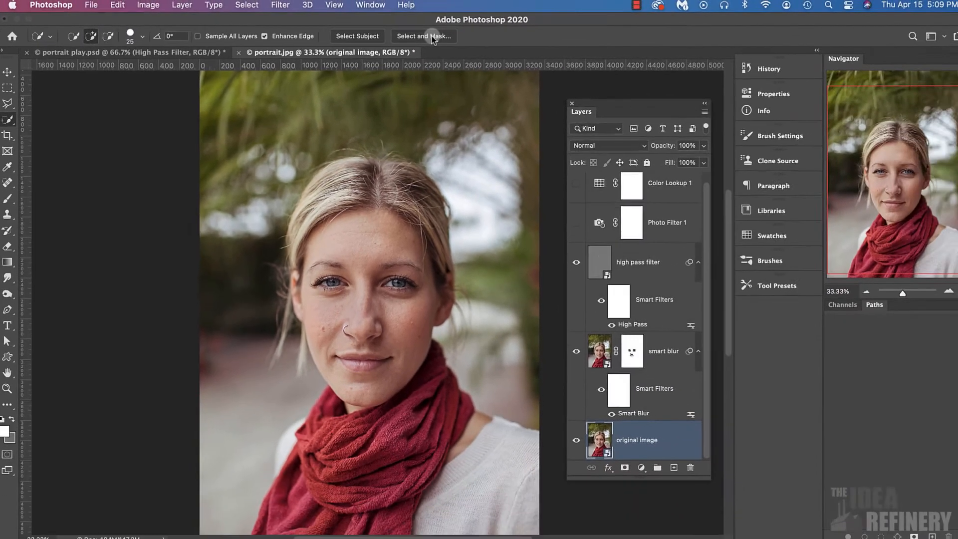
click(432, 38)
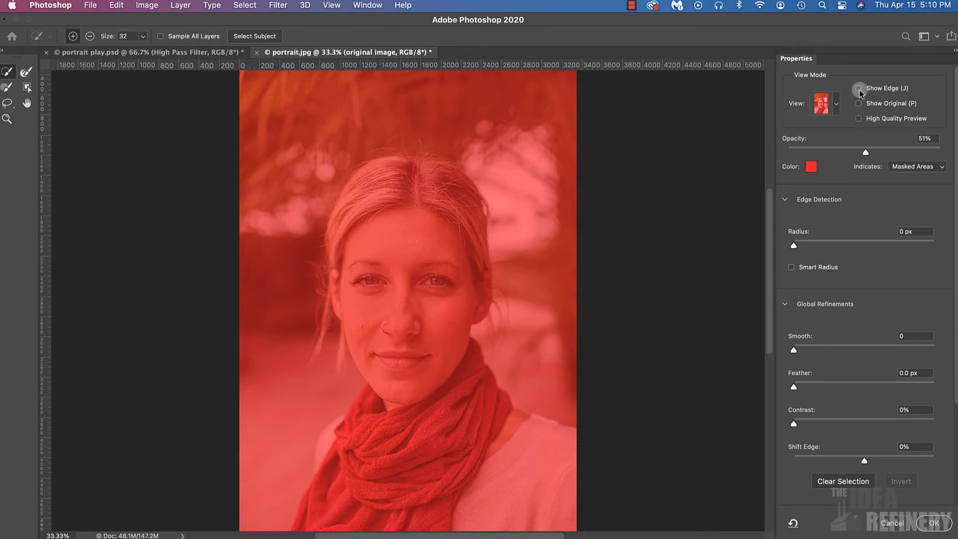
Quick-select the woman's head, scarf and sweater with a brush size of 500
click(6, 73)
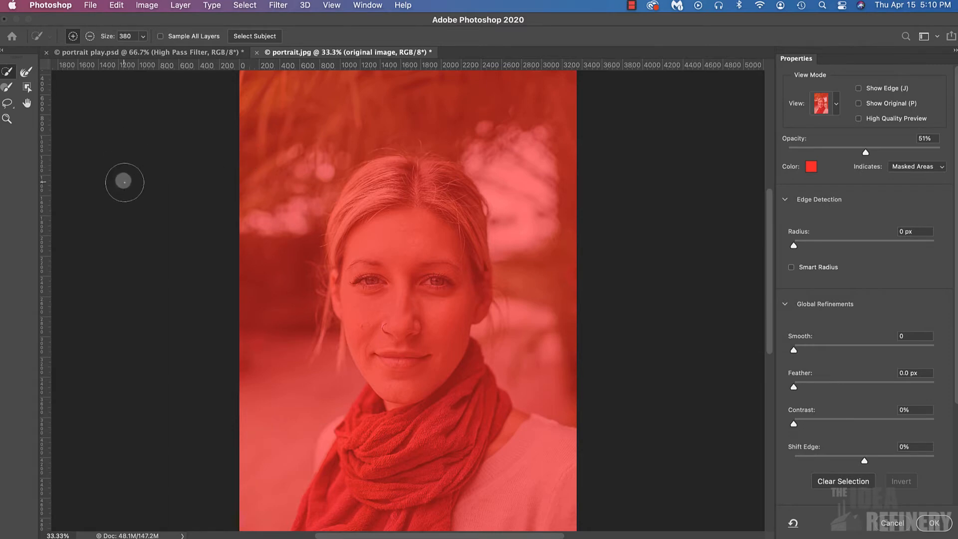
key(bracketleft)
key(bracketleft)
key(bracketleft)
key(bracketleft)
key(bracketleft)
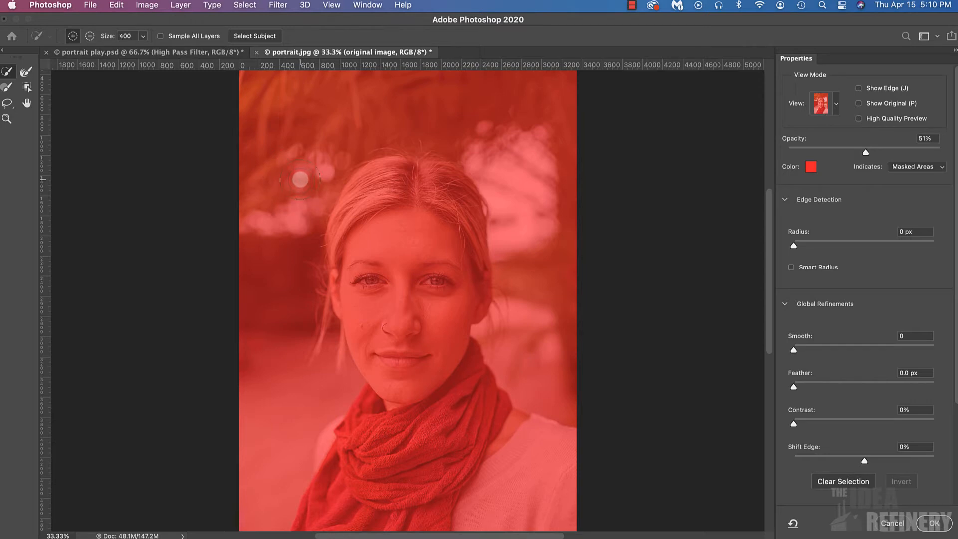
mouse_move(408, 225)
mouse_down()
mouse_move(388, 223)
mouse_move(394, 264)
mouse_move(385, 209)
mouse_move(389, 197)
mouse_move(418, 198)
mouse_up()
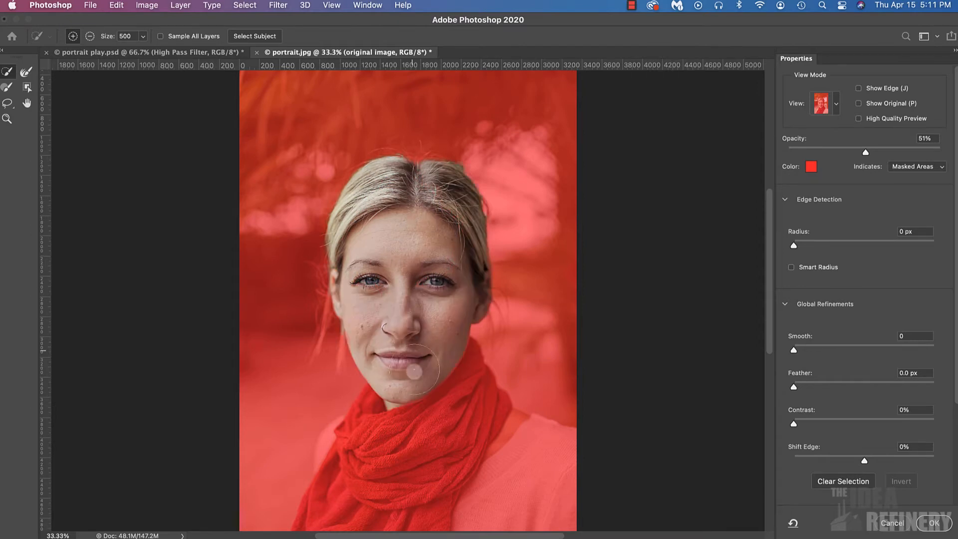
mouse_move(414, 372)
mouse_down()
mouse_move(426, 415)
mouse_move(455, 444)
mouse_move(367, 459)
mouse_move(350, 448)
mouse_up()
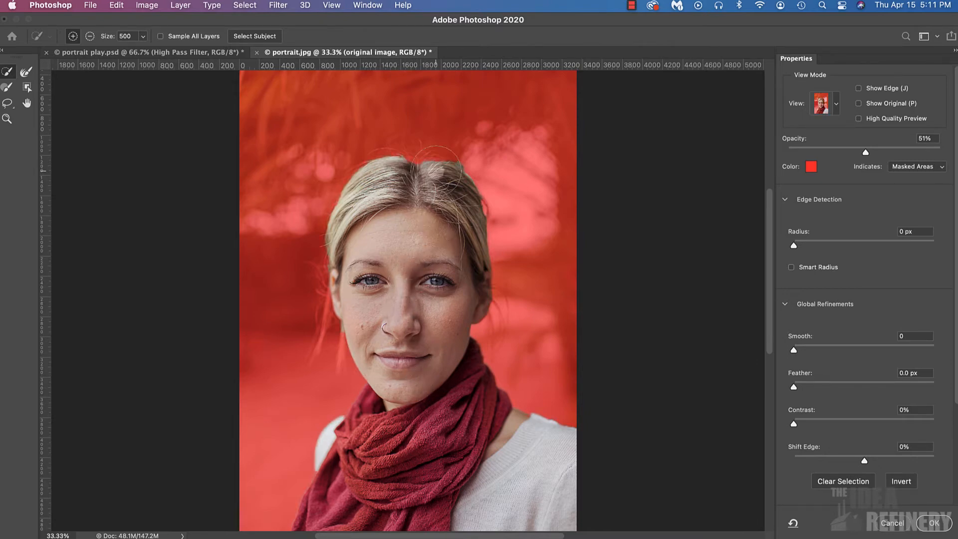
Paint over the loose hair strands beside the left of the face with the Refine Edge Brush
key(super+equal)
key(super+equal)
key(super+equal)
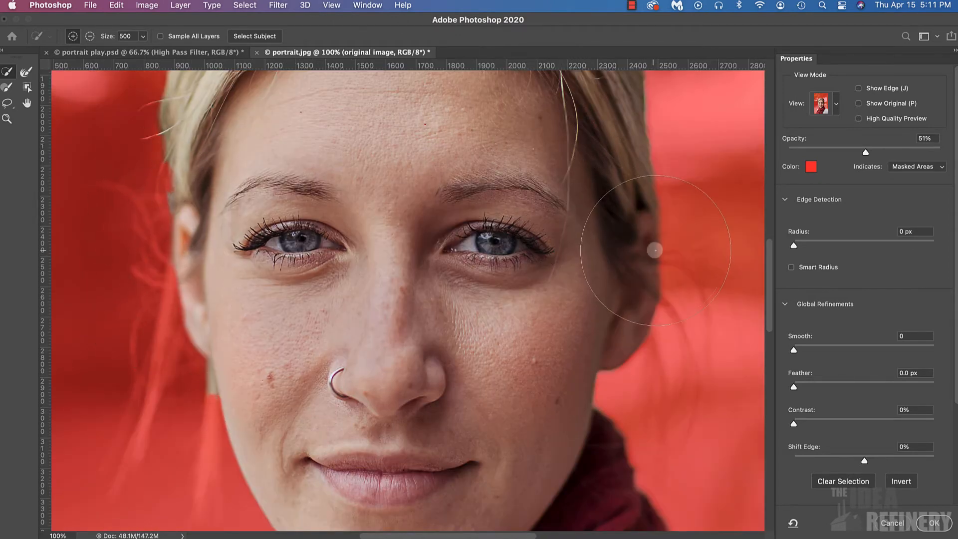
click(26, 71)
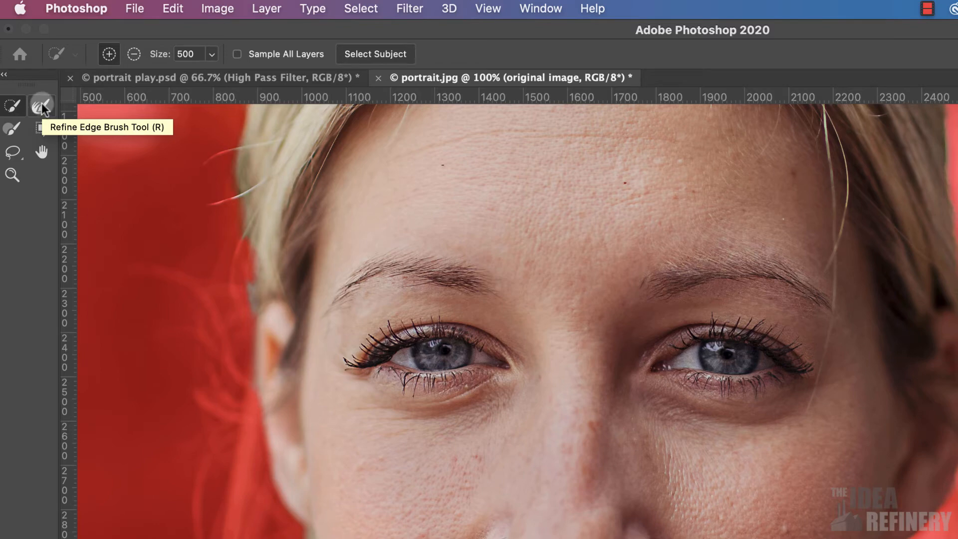
click(41, 107)
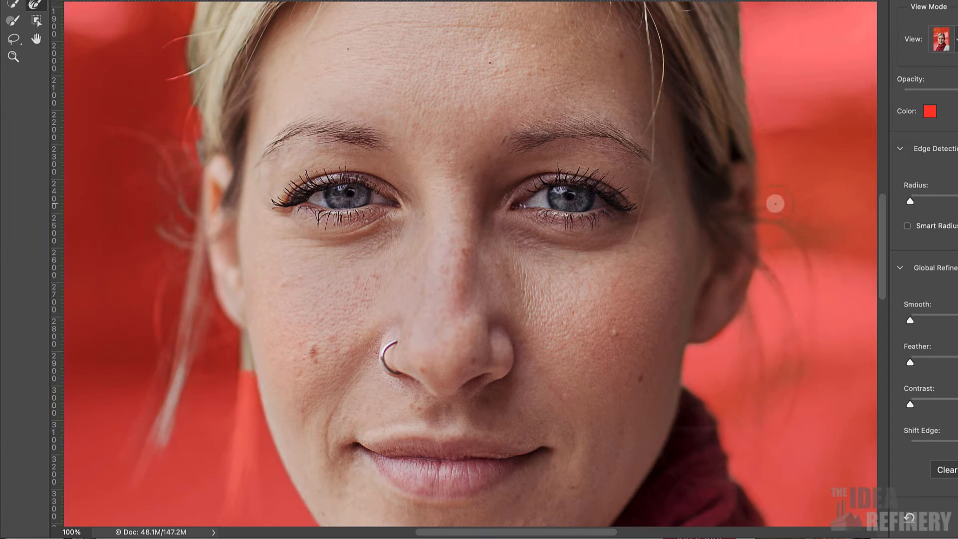
drag(274, 392, 371, 250)
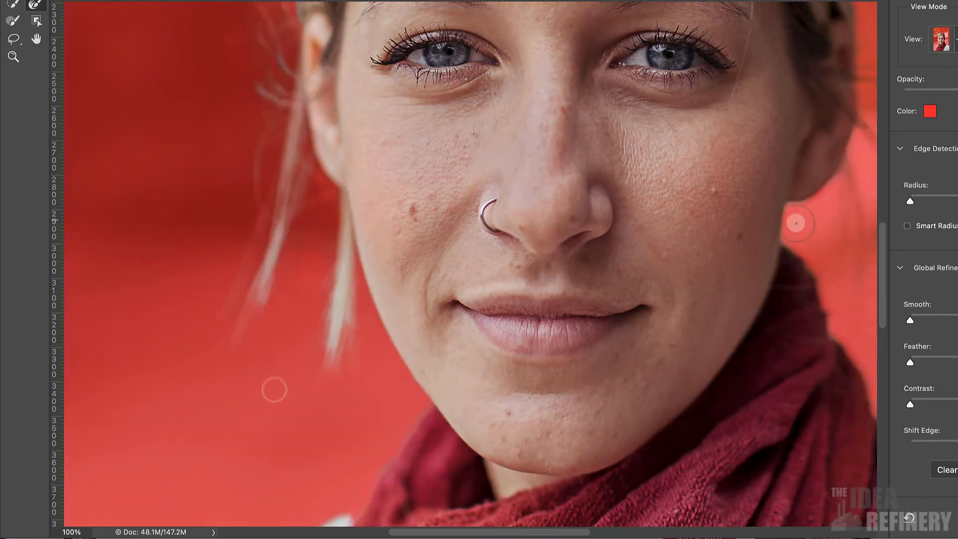
Refine the hair edge along the right side of the head, over the crown and down the left side
mouse_move(793, 128)
mouse_down()
mouse_move(641, 315)
mouse_move(579, 537)
mouse_up()
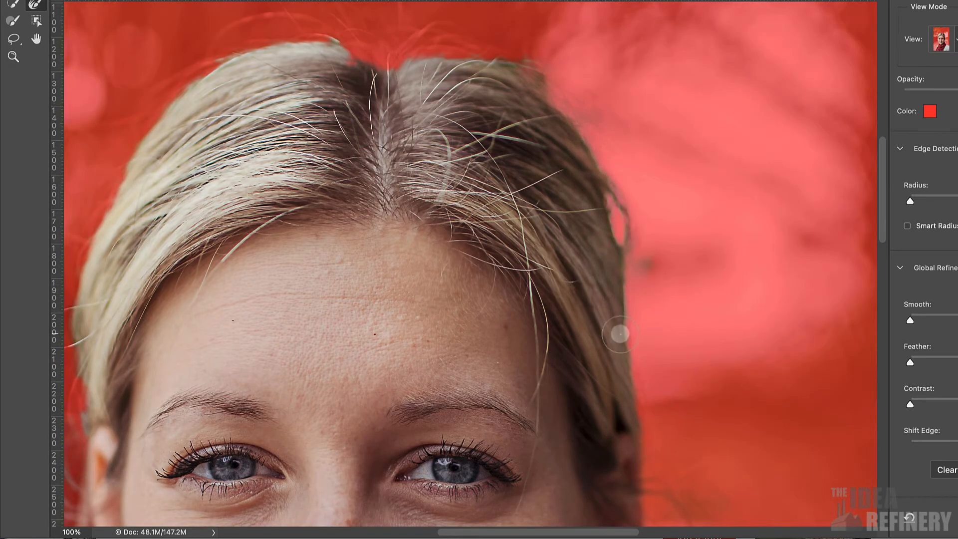
scroll(618, 331, down, 5)
drag(616, 63, 630, 88)
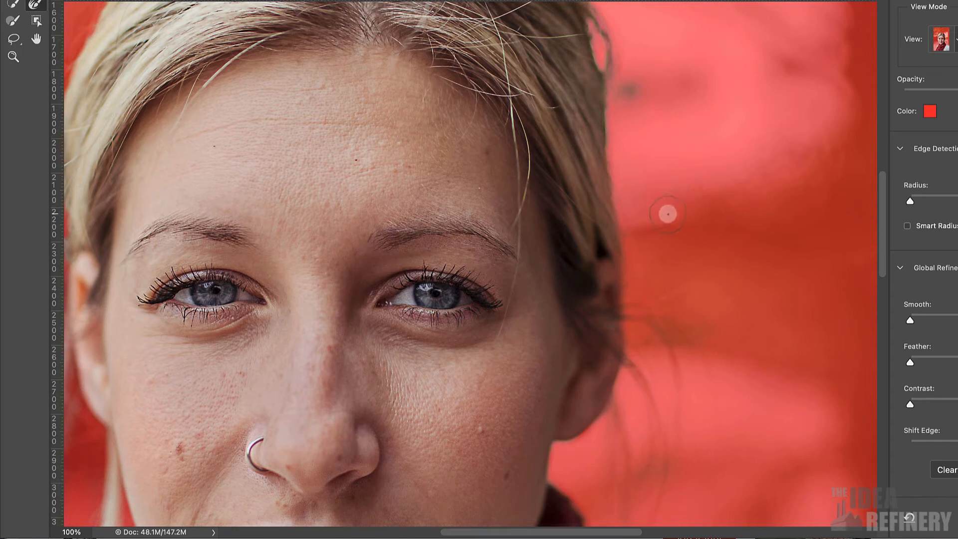
mouse_move(542, 79)
mouse_down()
mouse_move(600, 179)
mouse_move(695, 280)
mouse_up()
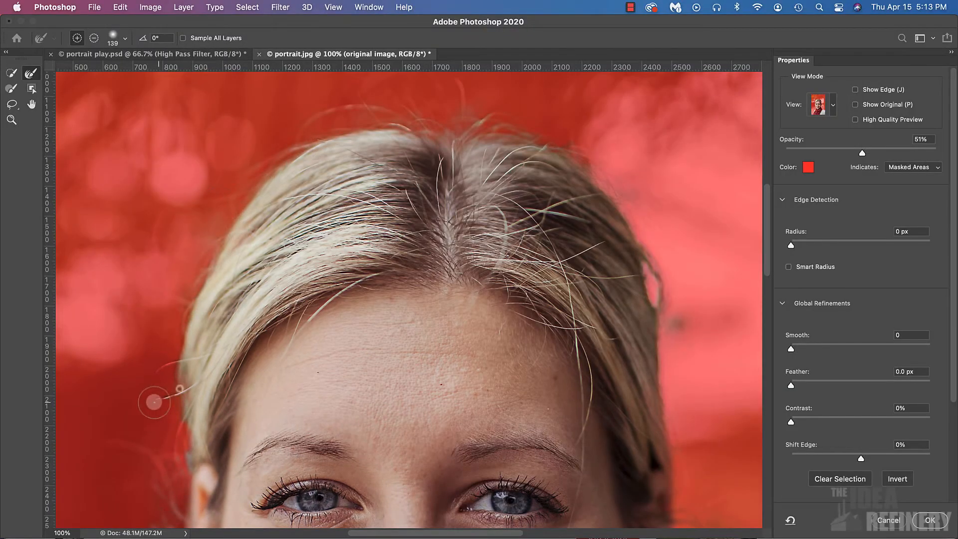
drag(212, 393, 273, 252)
Switch the selection preview to the Black & White view
key(super+minus)
key(super+minus)
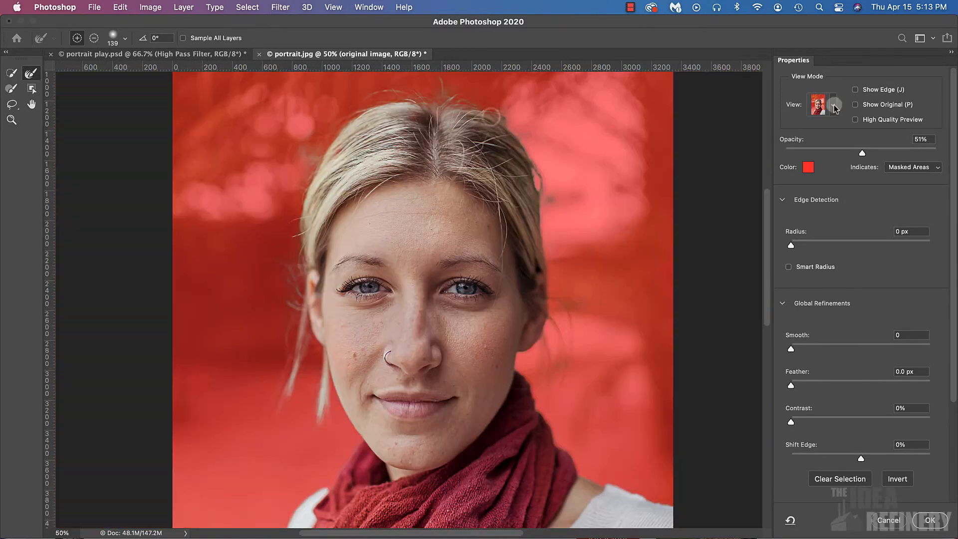
click(833, 105)
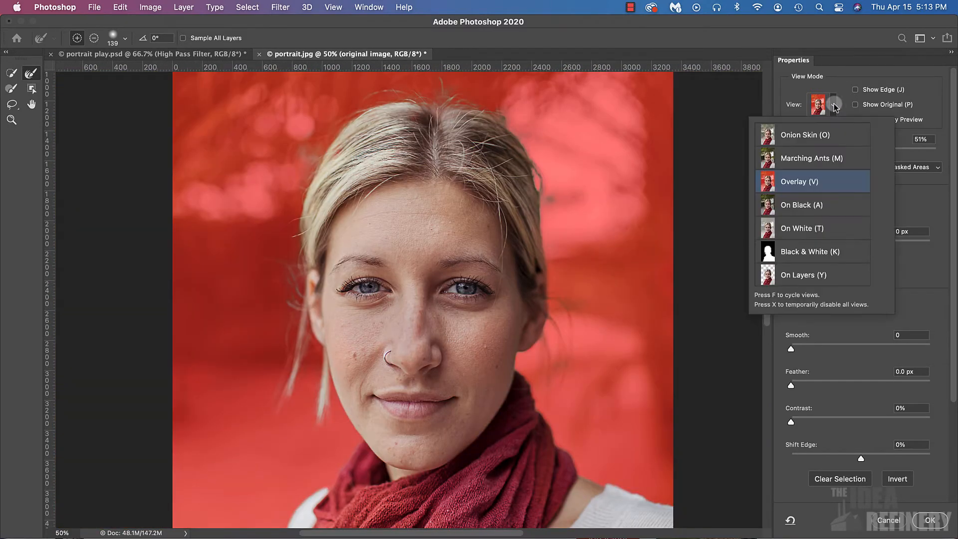
click(841, 86)
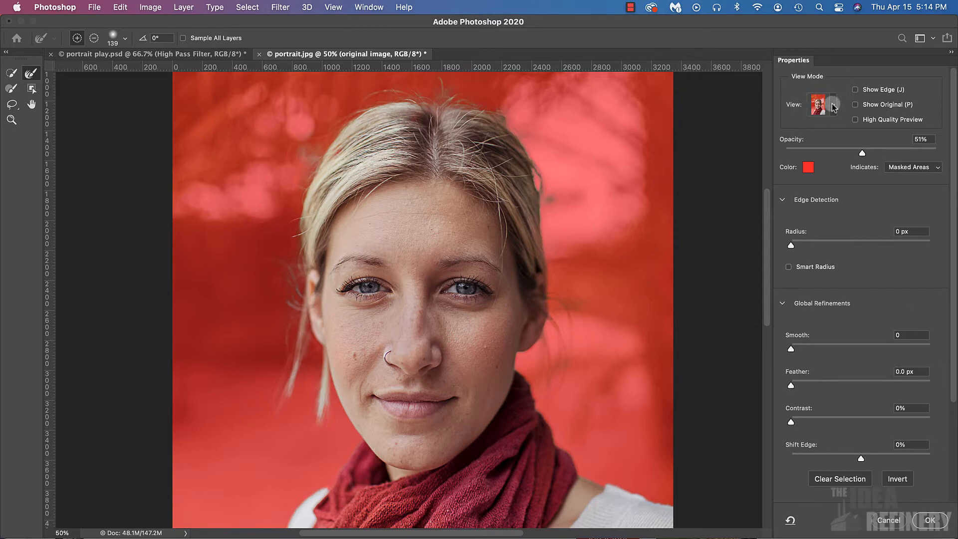
click(833, 106)
click(817, 253)
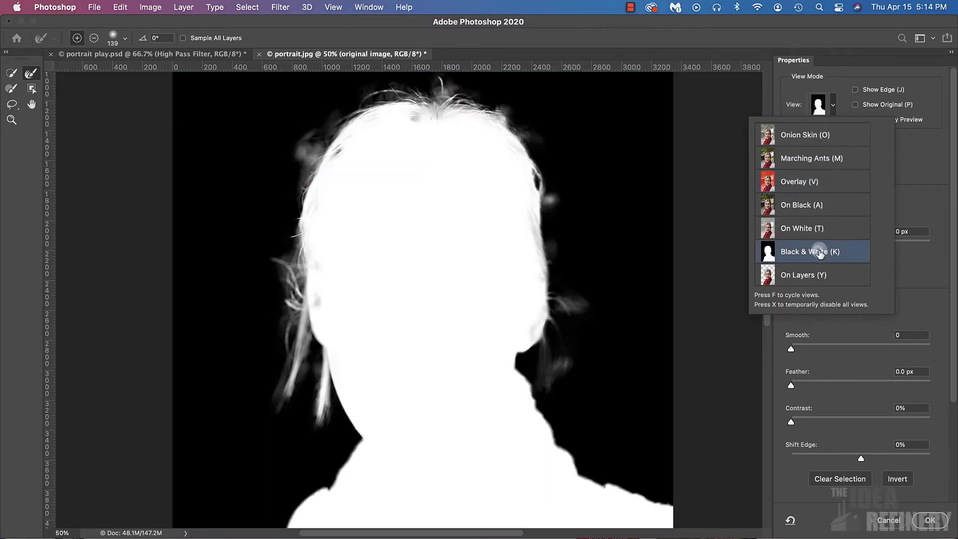
Brush away the grey smudges outside the upper-left hair edge with the Refine Edge Brush in subtract mode
key(super+minus)
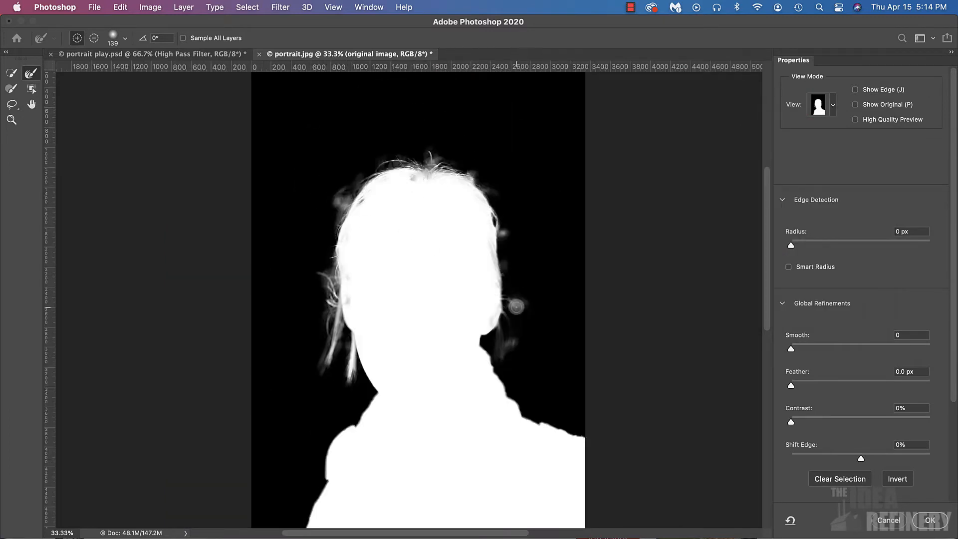
key(super+plus)
key(super+plus)
key(super+plus)
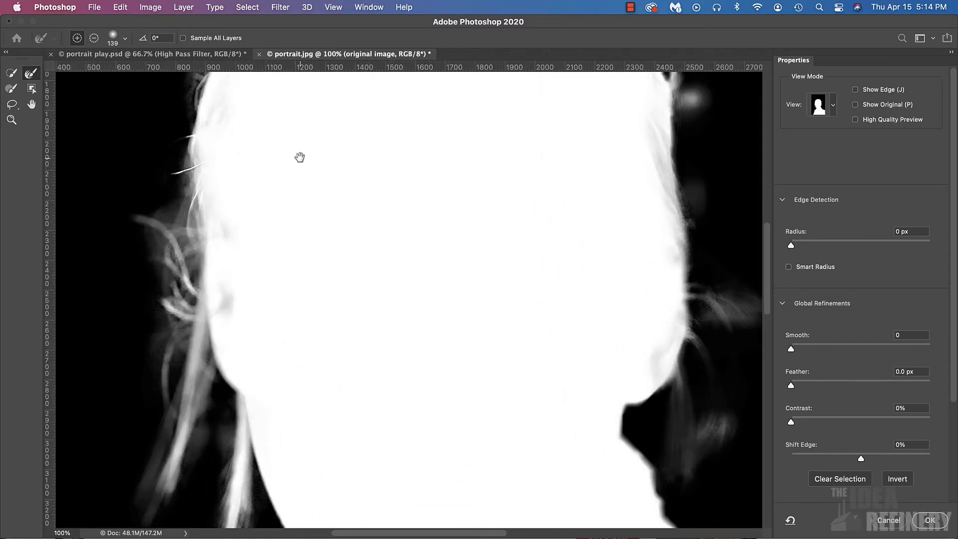
drag(300, 157, 427, 306)
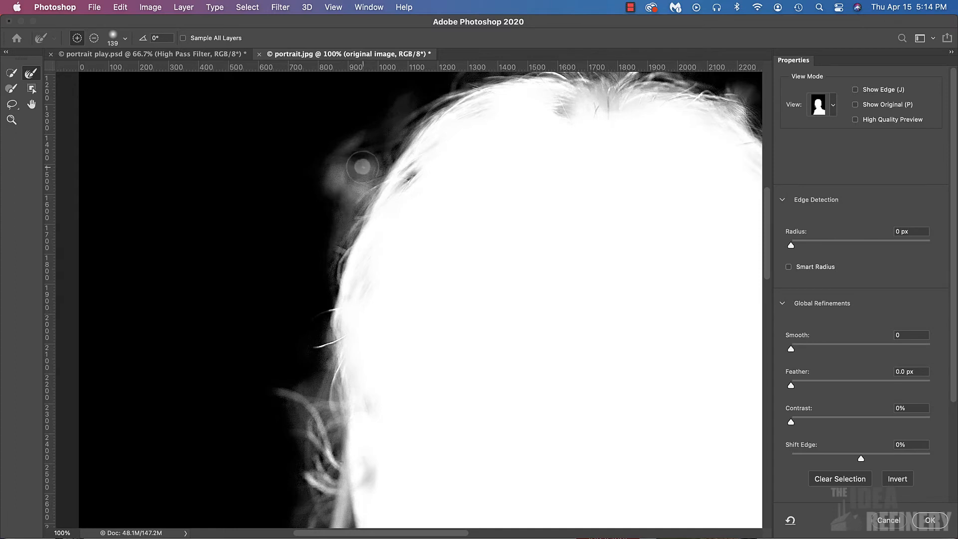
key(alt)
drag(362, 163, 362, 158)
click(94, 41)
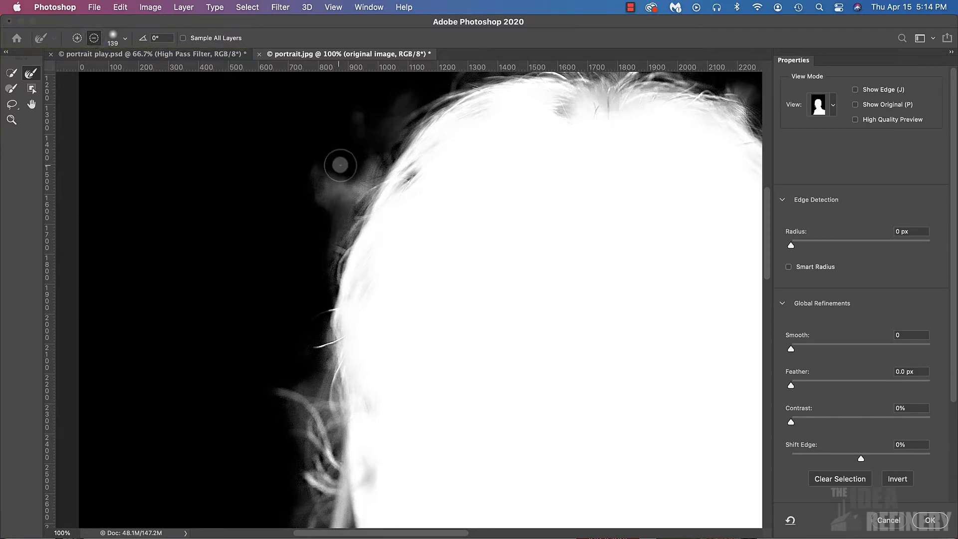
mouse_move(338, 160)
mouse_down()
mouse_move(329, 174)
mouse_move(342, 179)
mouse_move(494, 78)
mouse_up()
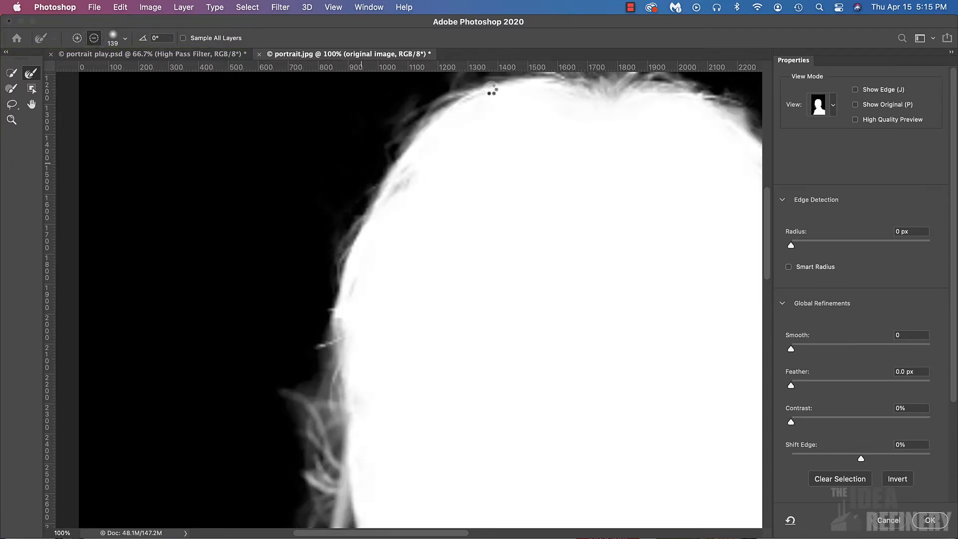
Clean up the mask around the loose hair strands beside the face with the Refine Edge Brush
scroll(306, 378, down, 7)
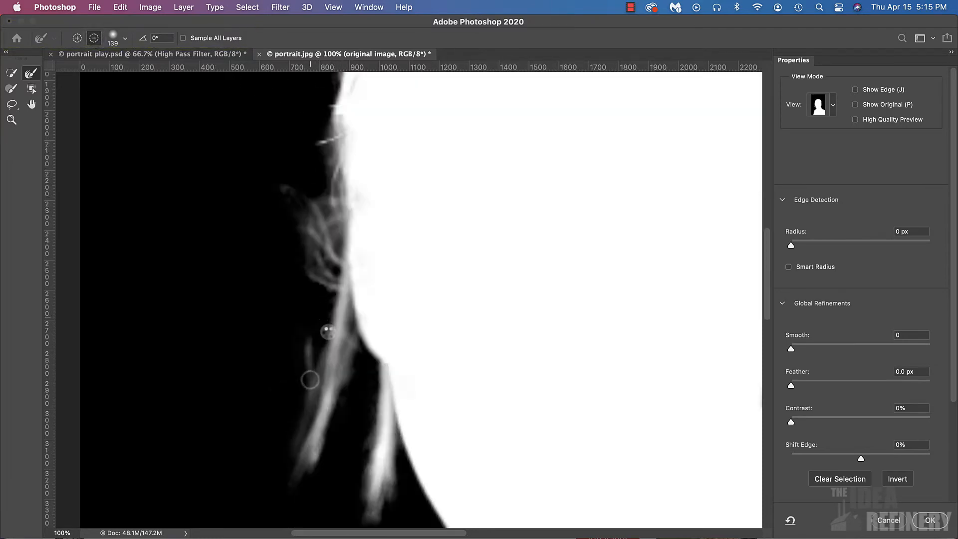
drag(404, 433, 342, 254)
mouse_move(626, 229)
mouse_down()
mouse_move(451, 350)
mouse_move(339, 378)
mouse_up()
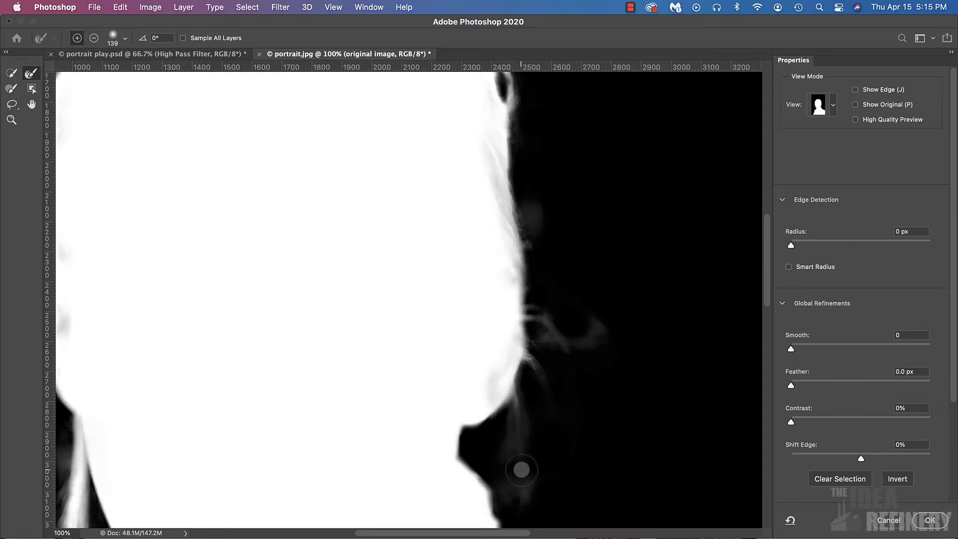
Return the preview to the Overlay view and apply the refined mask as a selection
click(821, 105)
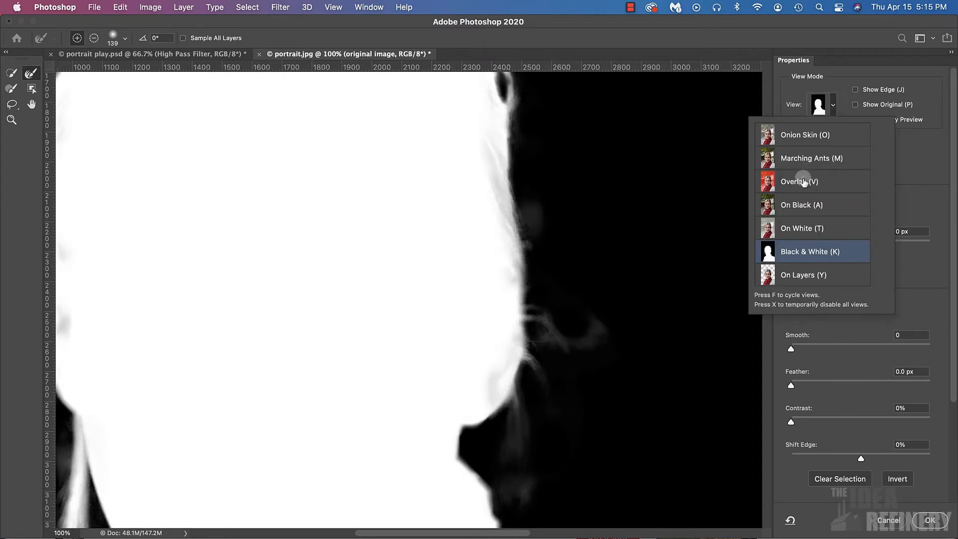
click(804, 183)
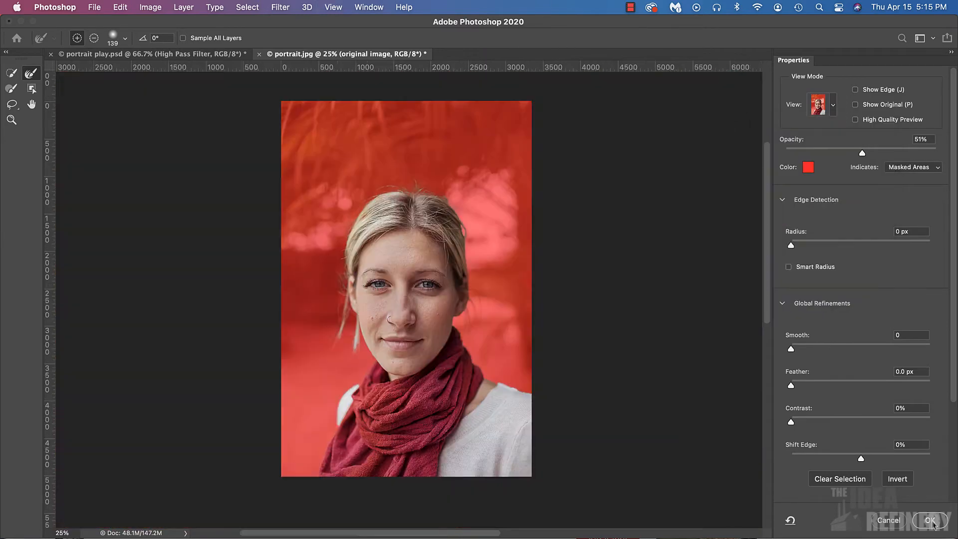
click(931, 520)
Save the selection of the woman as a new channel named "figure" in portrait.jpg
key(super+plus)
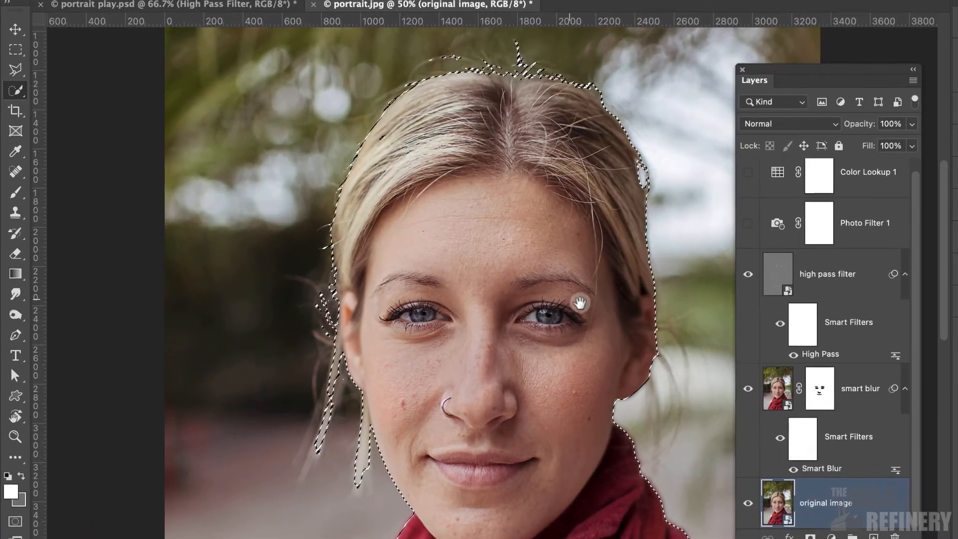
drag(539, 354, 432, 294)
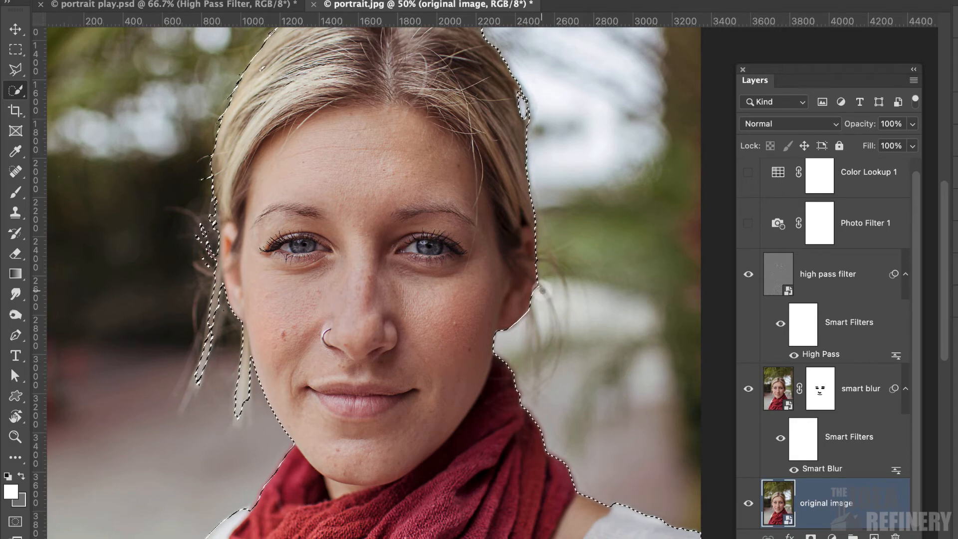
drag(537, 299, 669, 306)
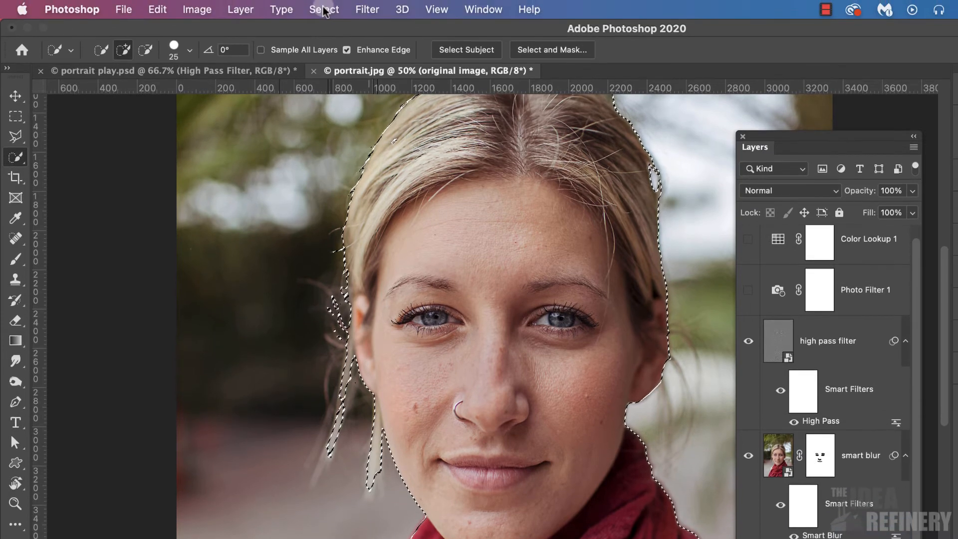
click(323, 9)
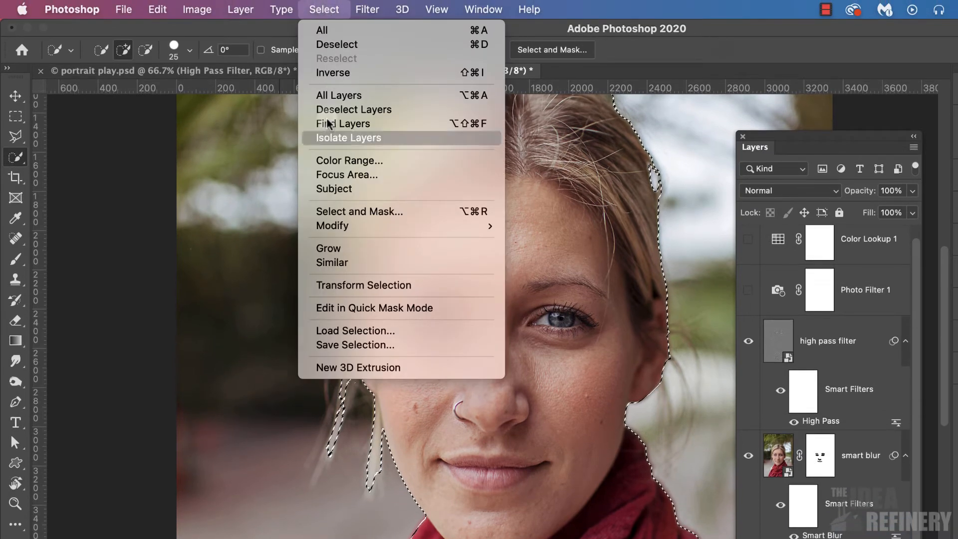
click(323, 346)
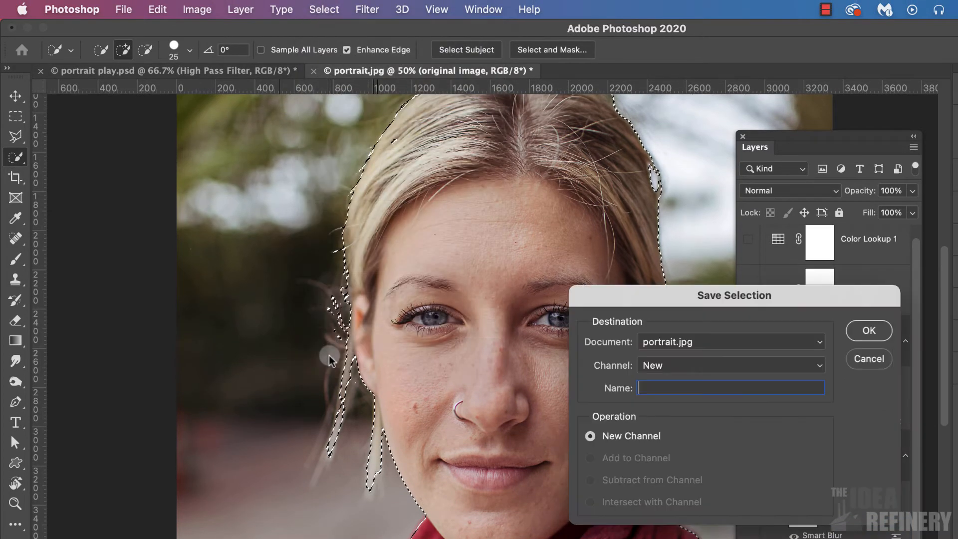
text(figure)
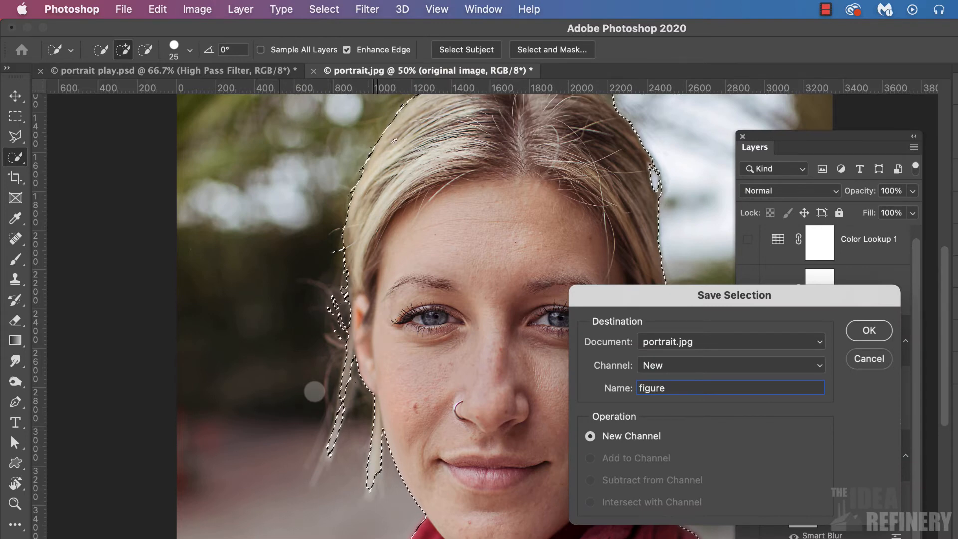
click(869, 331)
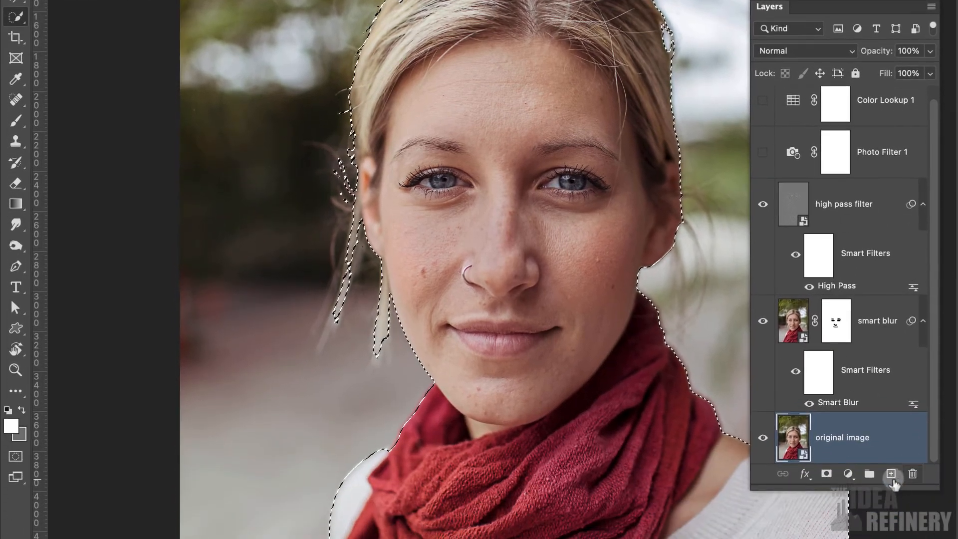
Create a new empty layer above the original image and move it to the top of the layer stack
click(891, 474)
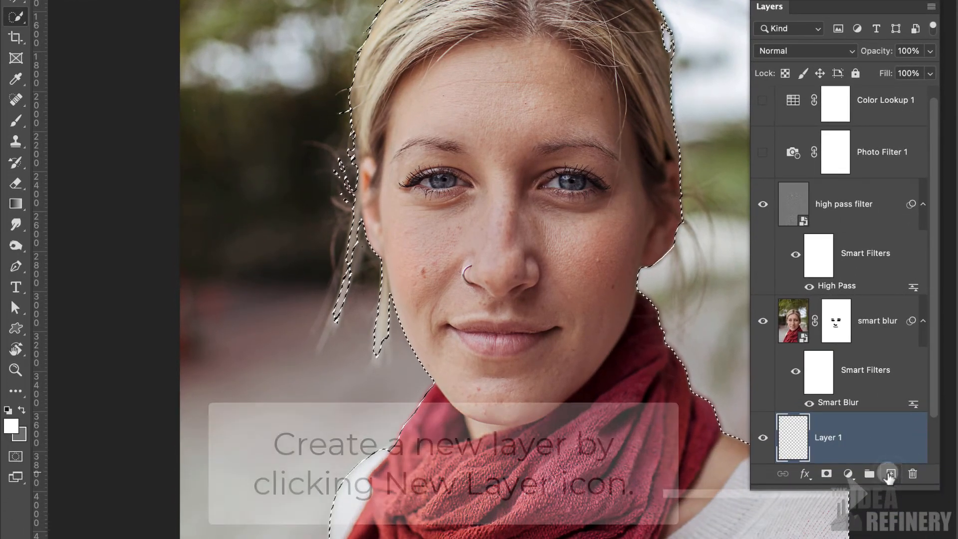
drag(869, 445, 871, 97)
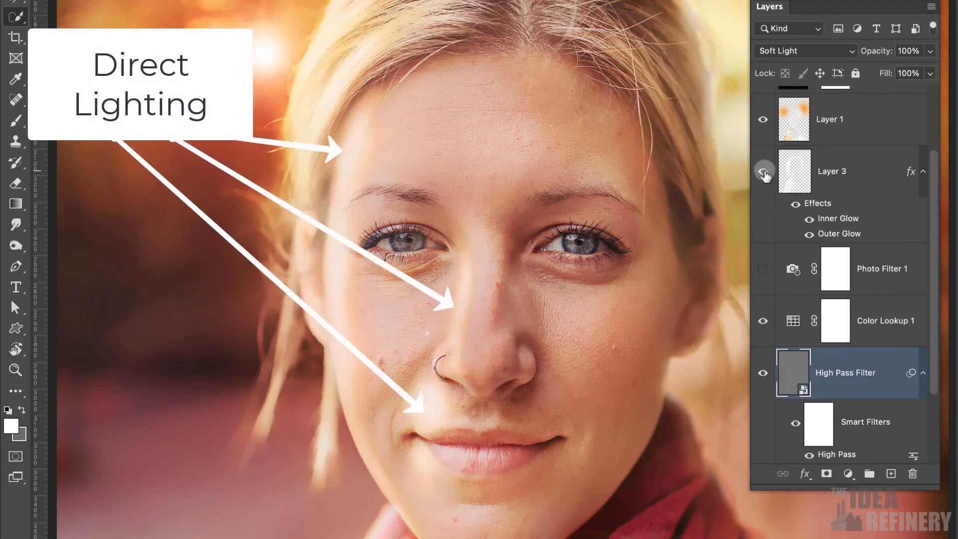
Compare the finished example portrait with and without the direct lighting on Layer 3
click(765, 176)
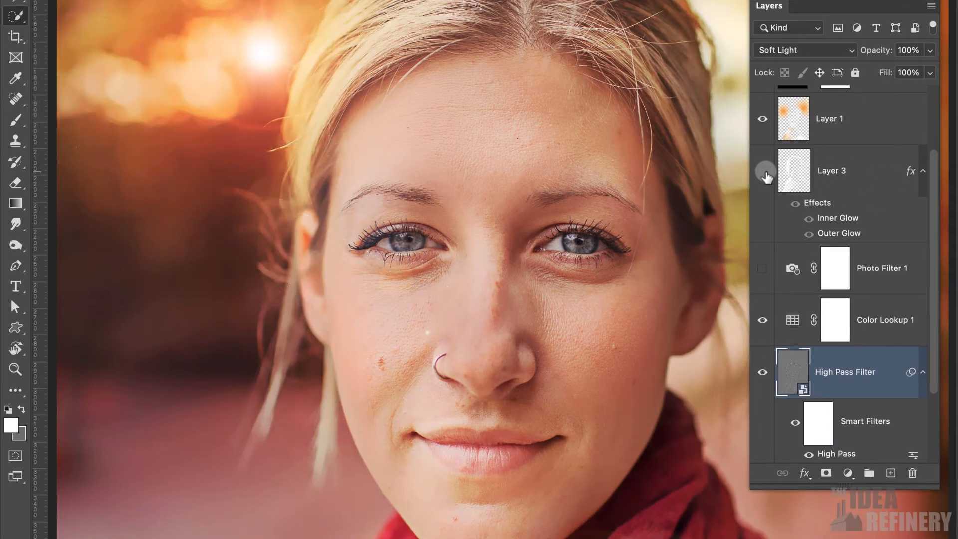
click(765, 172)
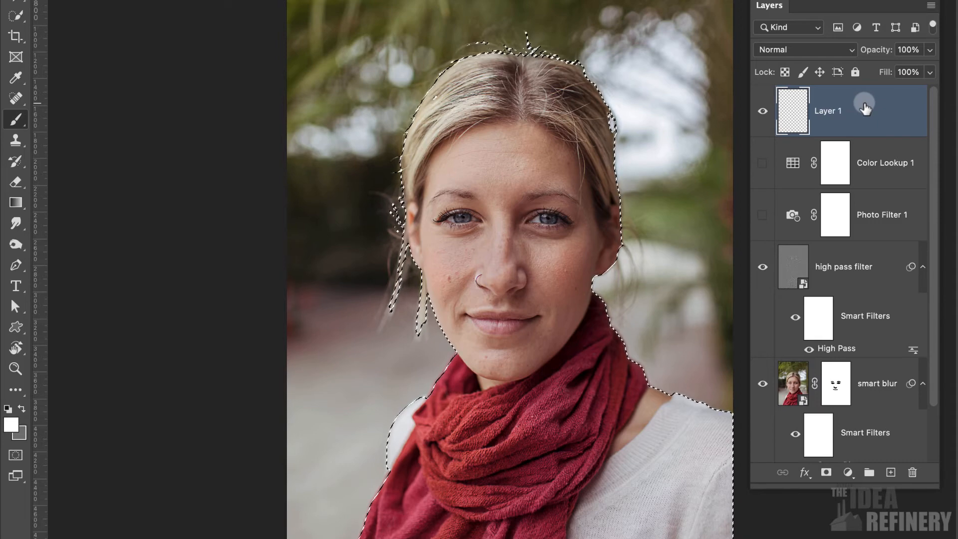
Using white as the foreground color and the Brush flow set to 5%, paint a highlight along the left side of the nose on Layer 1
key(ctrl+plus)
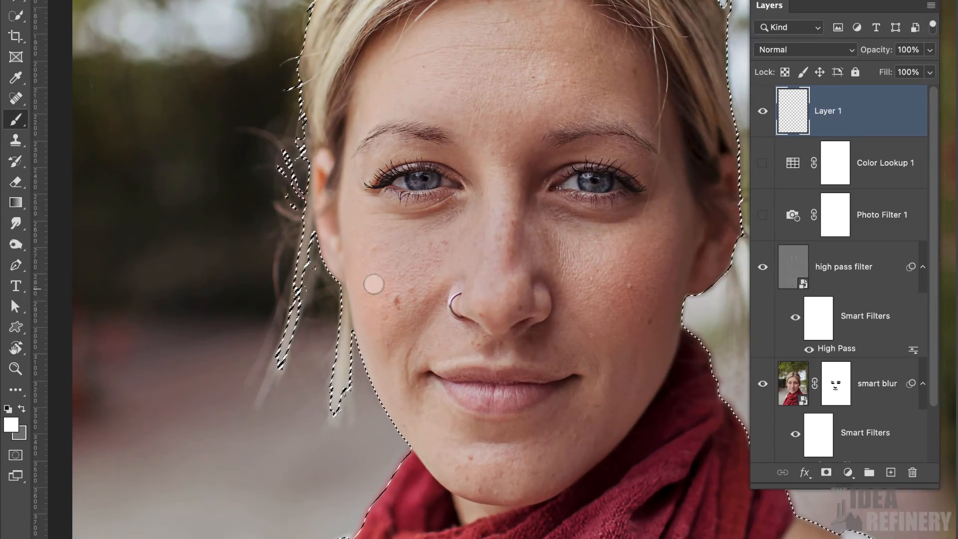
click(10, 428)
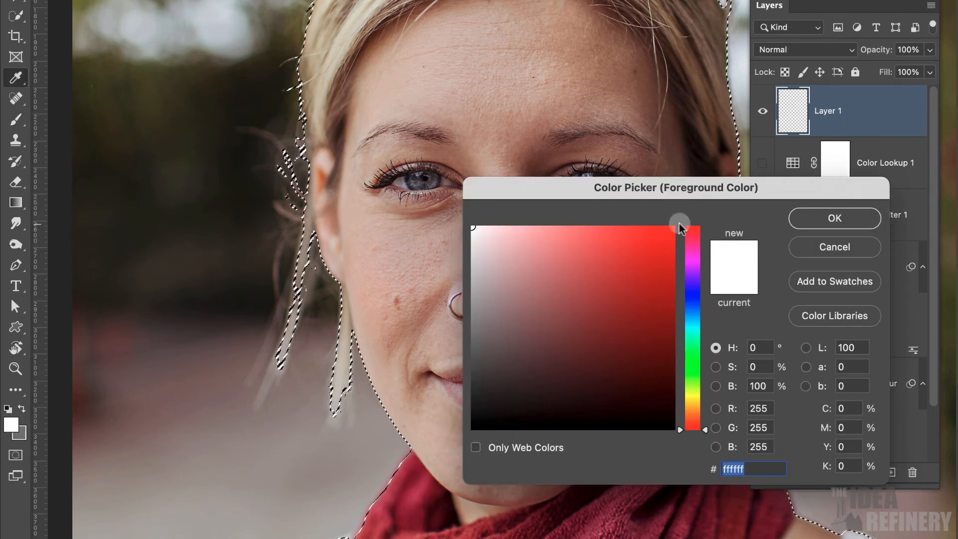
click(833, 219)
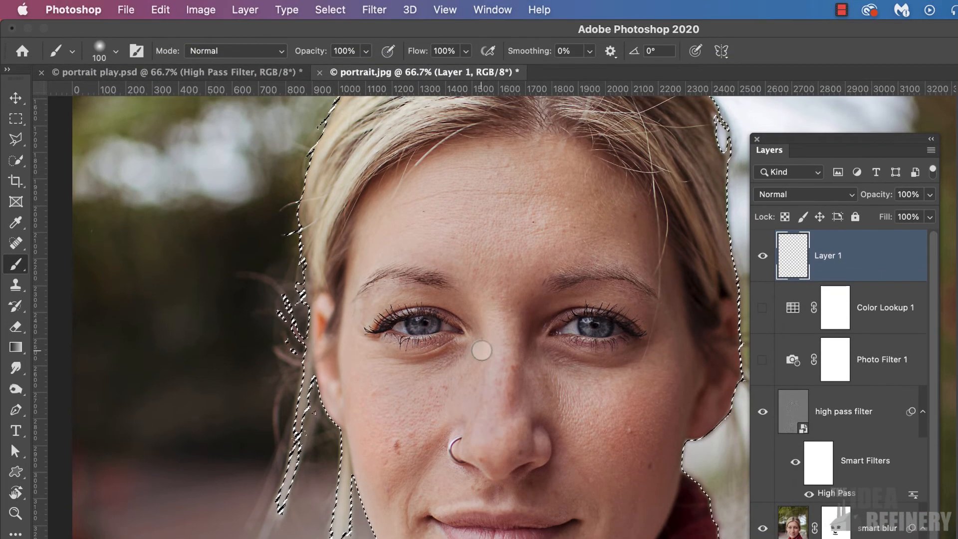
click(467, 52)
drag(466, 68, 399, 72)
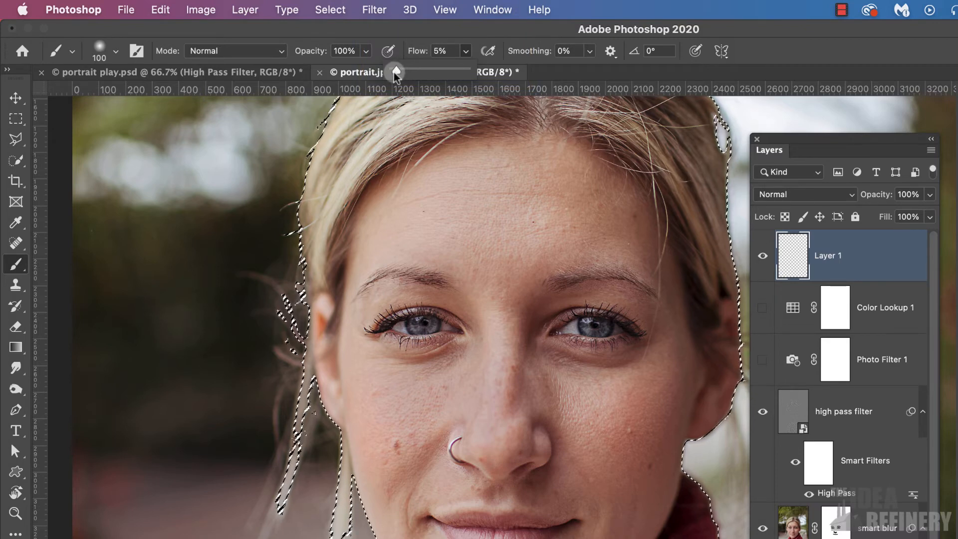
mouse_move(485, 367)
mouse_down()
mouse_move(475, 393)
mouse_move(474, 367)
mouse_move(469, 429)
mouse_up()
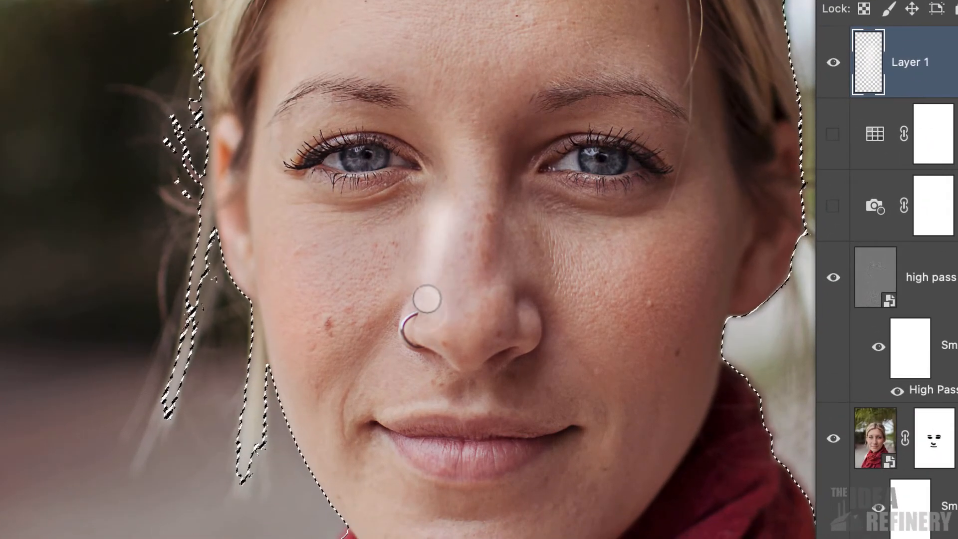
mouse_move(427, 299)
mouse_down()
mouse_move(452, 187)
mouse_move(441, 282)
mouse_move(446, 219)
mouse_move(435, 280)
mouse_move(446, 230)
mouse_move(413, 298)
mouse_move(428, 274)
mouse_move(414, 318)
mouse_move(447, 245)
mouse_move(436, 324)
mouse_move(450, 205)
mouse_move(435, 301)
mouse_move(452, 240)
mouse_move(451, 220)
mouse_move(427, 329)
mouse_move(469, 223)
mouse_move(444, 224)
mouse_move(422, 307)
mouse_move(445, 234)
mouse_move(436, 309)
mouse_move(443, 209)
mouse_move(453, 311)
mouse_move(466, 183)
mouse_up()
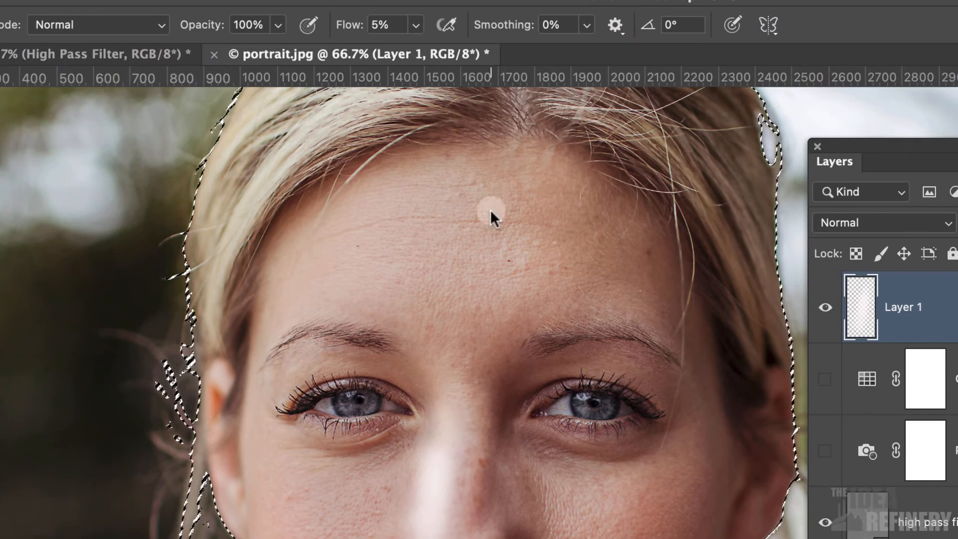
Set the brush flow to 11% and paint white highlights below the nose ring, beside the mouth and down to the chin
click(414, 25)
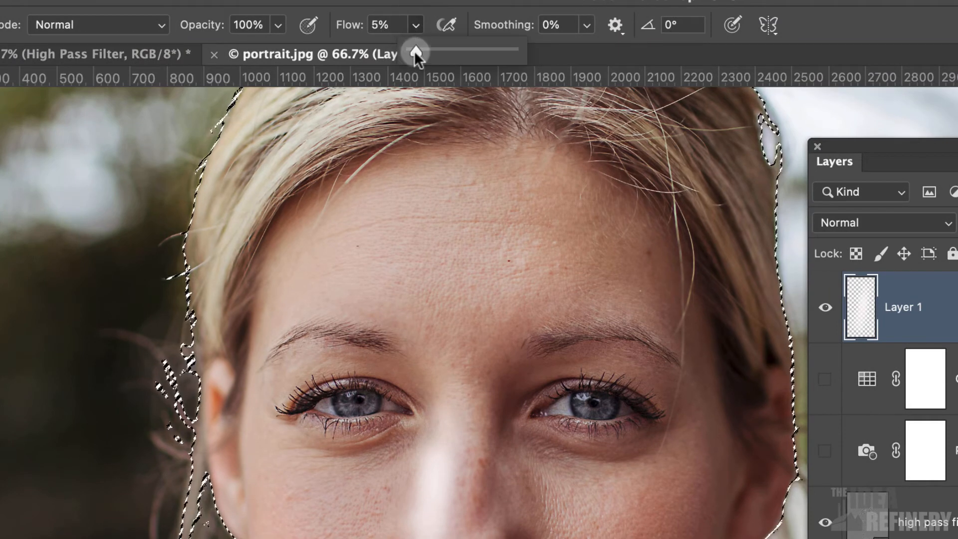
drag(414, 50, 421, 52)
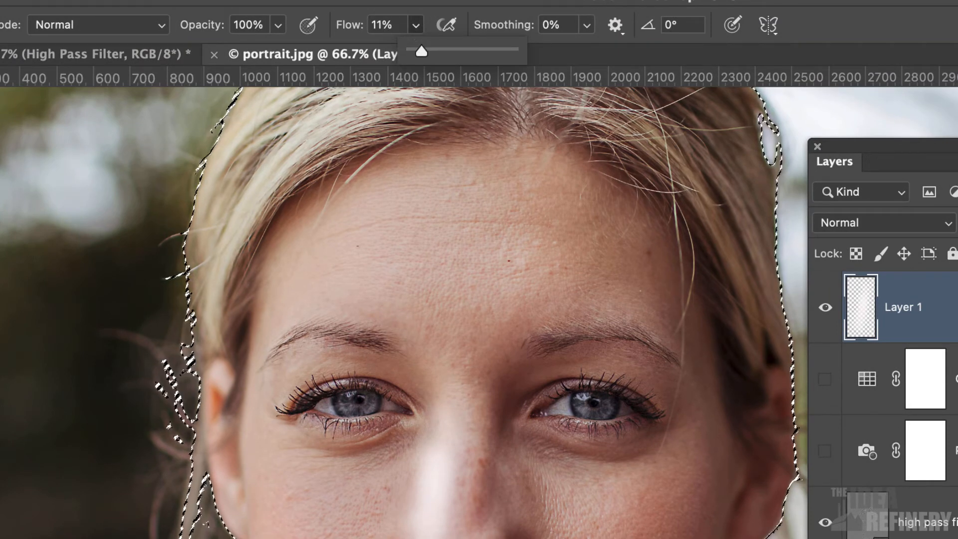
click(399, 394)
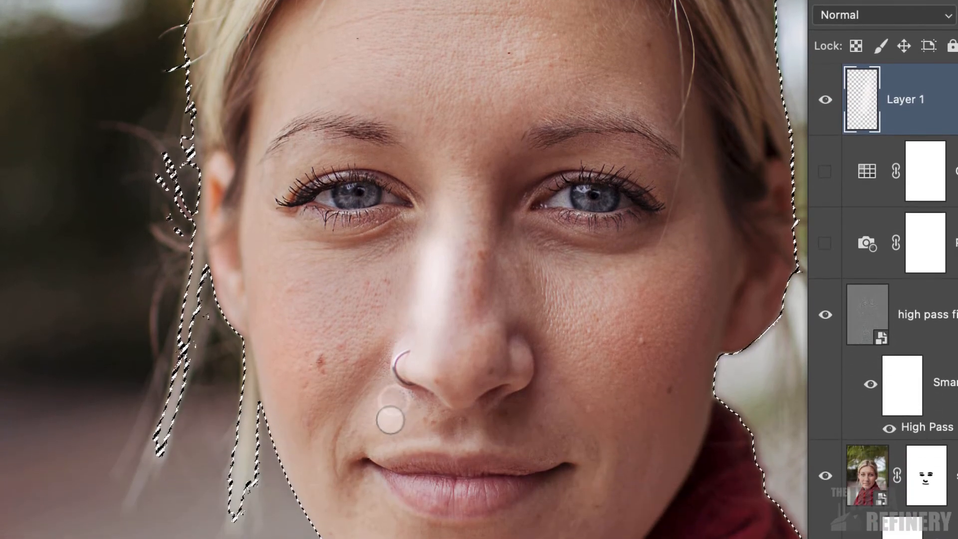
mouse_move(390, 420)
mouse_down()
mouse_move(358, 444)
mouse_move(421, 426)
mouse_move(404, 404)
mouse_move(390, 405)
mouse_move(371, 427)
mouse_move(361, 445)
mouse_move(372, 522)
mouse_move(372, 485)
mouse_move(386, 485)
mouse_up()
mouse_move(396, 408)
mouse_down()
mouse_move(399, 462)
mouse_move(382, 442)
mouse_move(390, 478)
mouse_move(372, 447)
mouse_move(386, 485)
mouse_move(369, 445)
mouse_move(381, 473)
mouse_move(378, 451)
mouse_move(386, 460)
mouse_move(400, 436)
mouse_move(413, 518)
mouse_move(398, 463)
mouse_move(421, 505)
mouse_move(387, 460)
mouse_move(405, 484)
mouse_up()
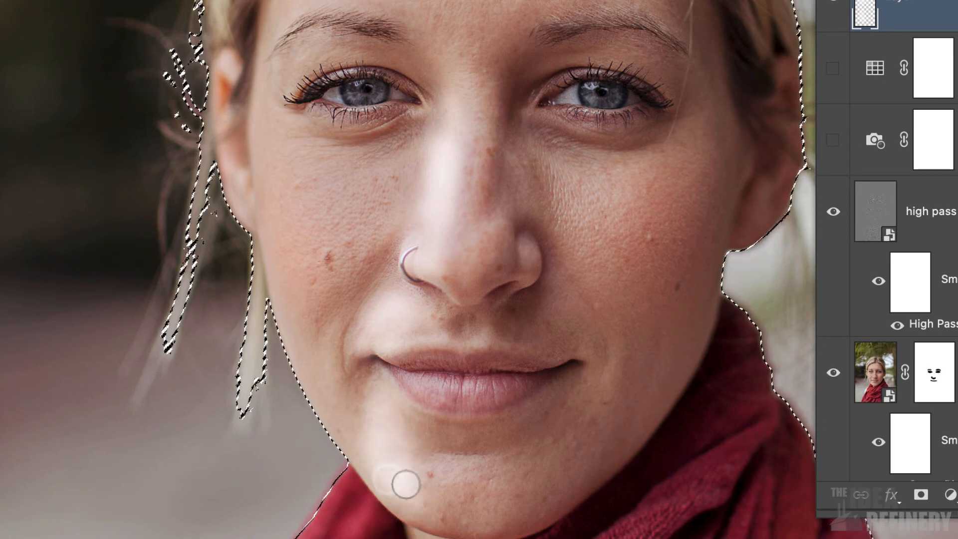
Paint white highlights along the left cheek, ear, hair edge and forehead, and deselect the figure
mouse_move(291, 357)
mouse_down()
mouse_move(268, 320)
mouse_move(278, 343)
mouse_move(269, 243)
mouse_move(281, 340)
mouse_move(237, 208)
mouse_move(264, 354)
mouse_move(265, 262)
mouse_move(268, 366)
mouse_move(279, 323)
mouse_move(323, 447)
mouse_move(286, 360)
mouse_move(263, 367)
mouse_move(256, 413)
mouse_up()
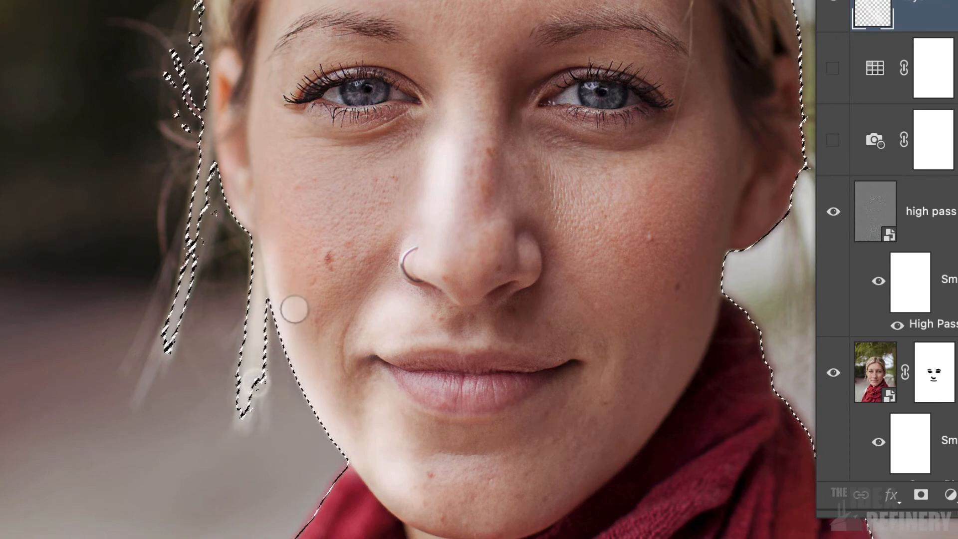
mouse_move(294, 309)
mouse_down()
mouse_move(277, 300)
mouse_move(352, 469)
mouse_move(221, 162)
mouse_up()
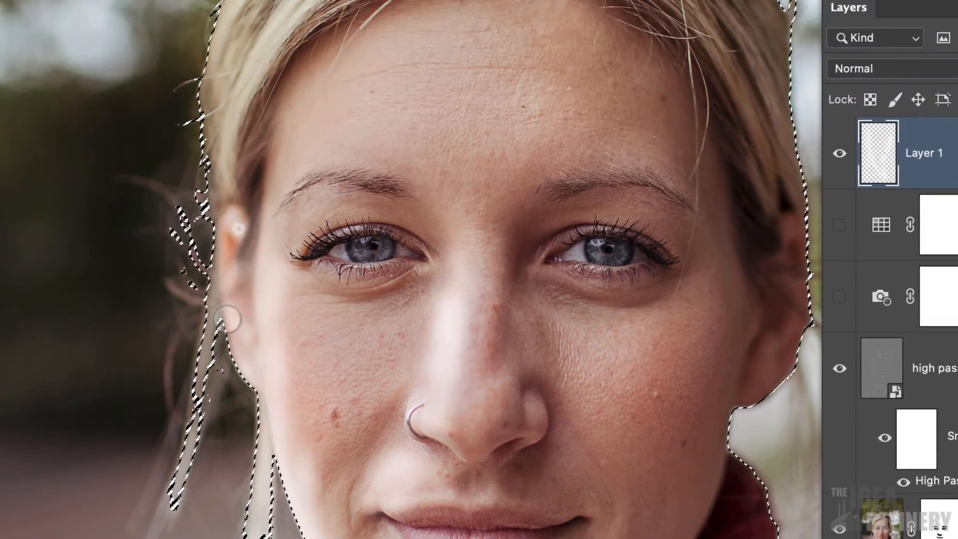
mouse_move(227, 320)
mouse_down()
mouse_move(285, 165)
mouse_move(294, 166)
mouse_move(290, 143)
mouse_move(309, 114)
mouse_up()
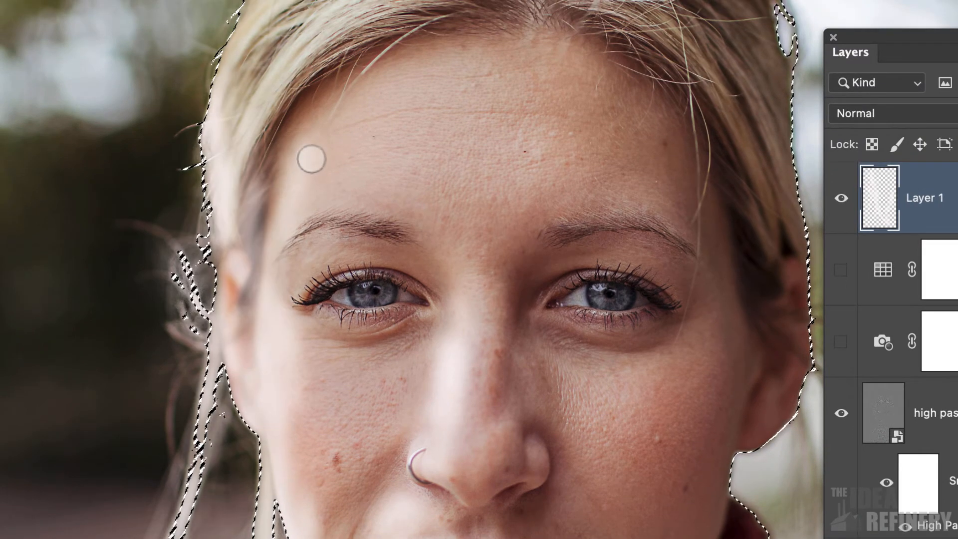
mouse_move(311, 159)
mouse_down()
mouse_move(276, 263)
mouse_move(314, 144)
mouse_move(344, 98)
mouse_move(325, 141)
mouse_move(345, 105)
mouse_up()
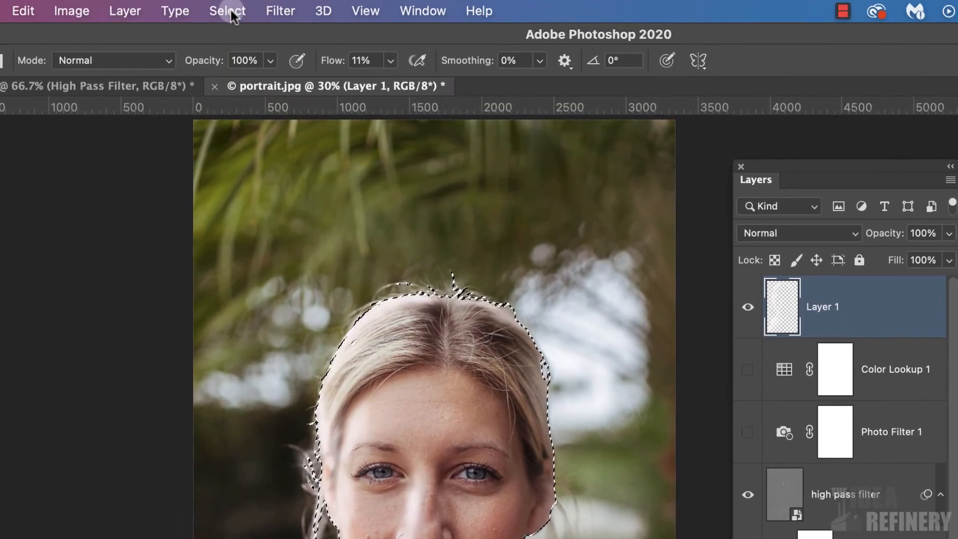
click(229, 12)
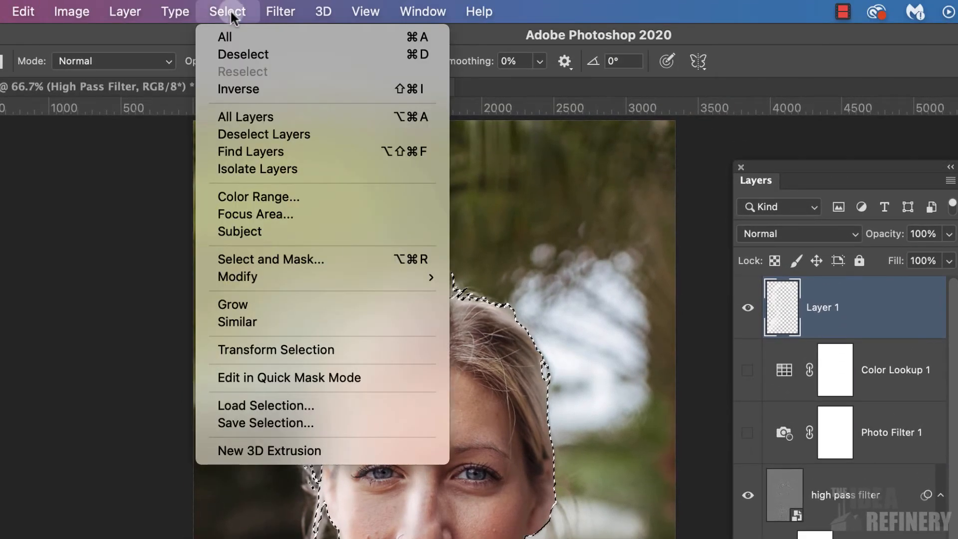
click(229, 55)
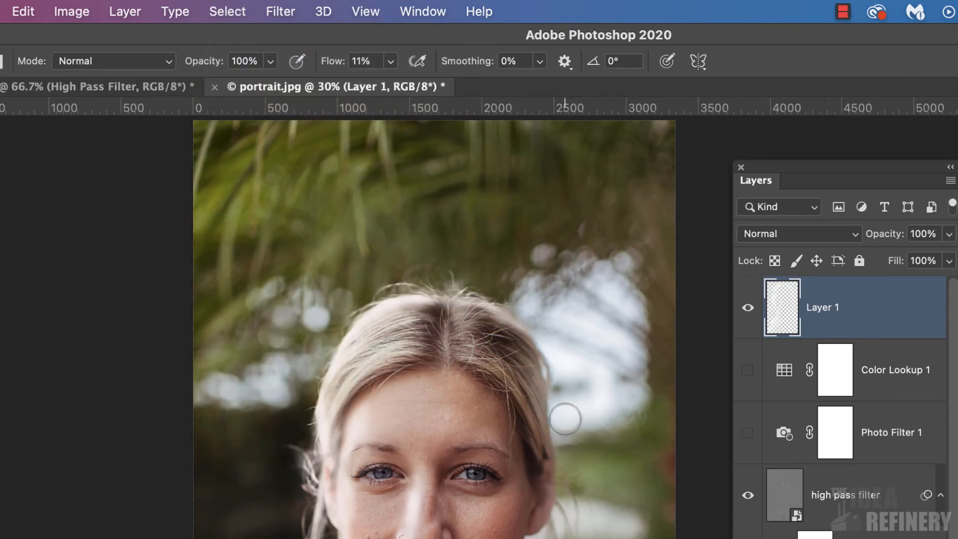
Check the channels offered for loading a saved selection in portrait.jpg, and cancel without loading one
click(230, 12)
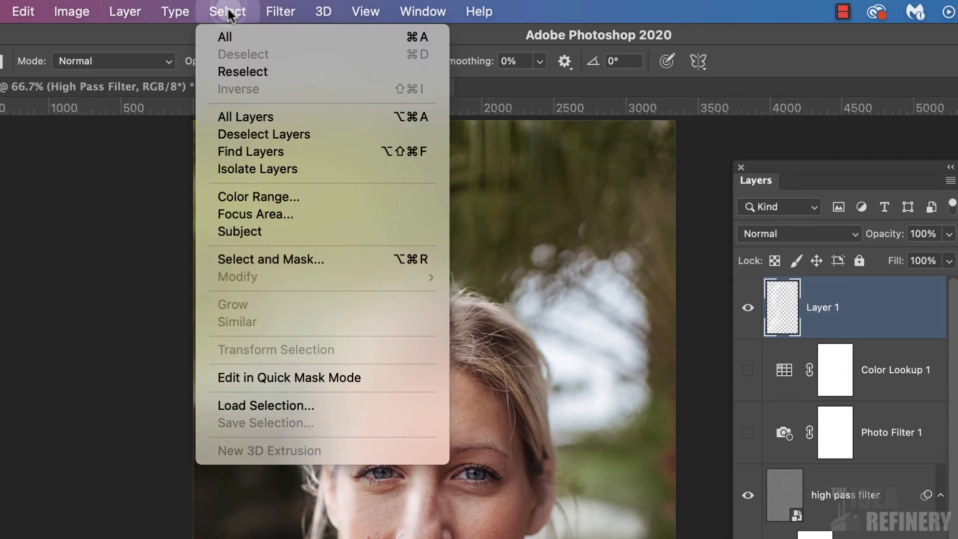
click(270, 406)
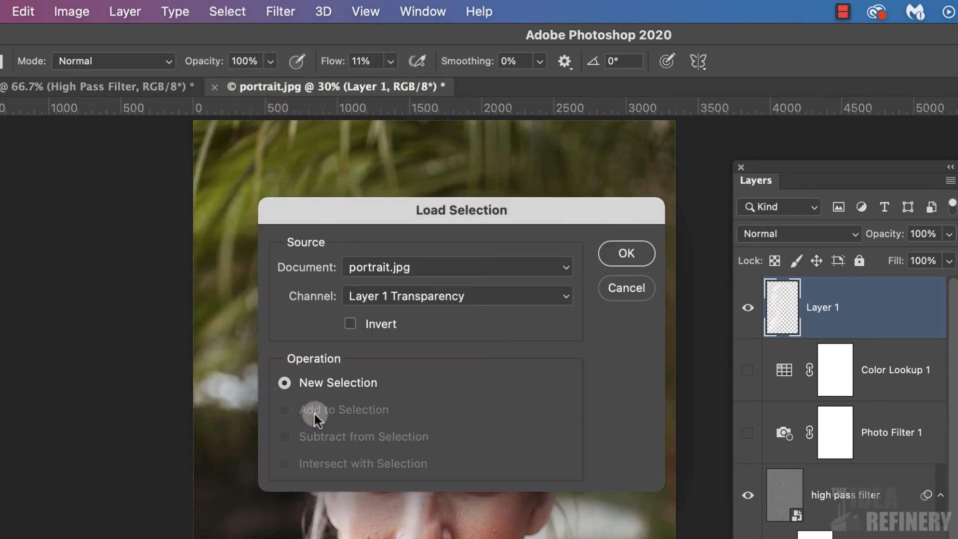
click(501, 294)
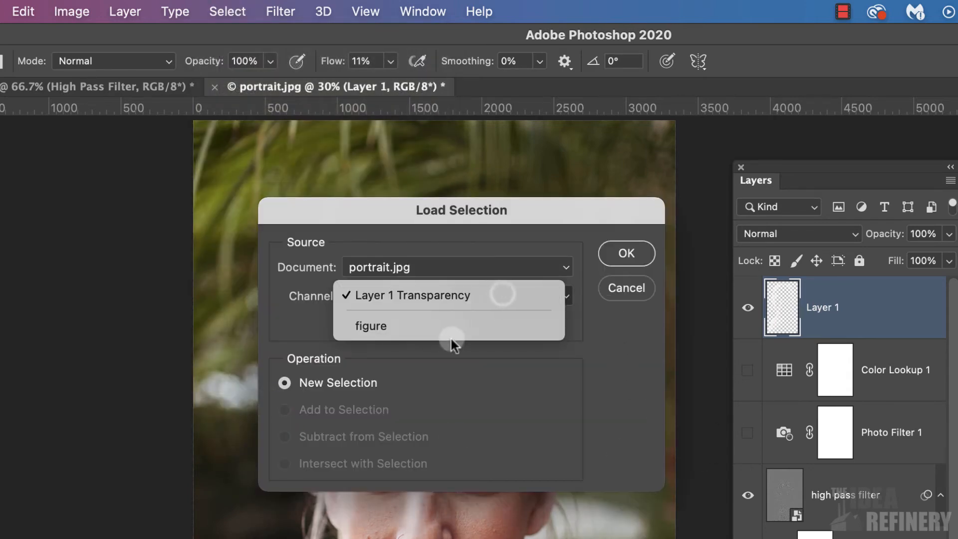
click(624, 286)
click(626, 287)
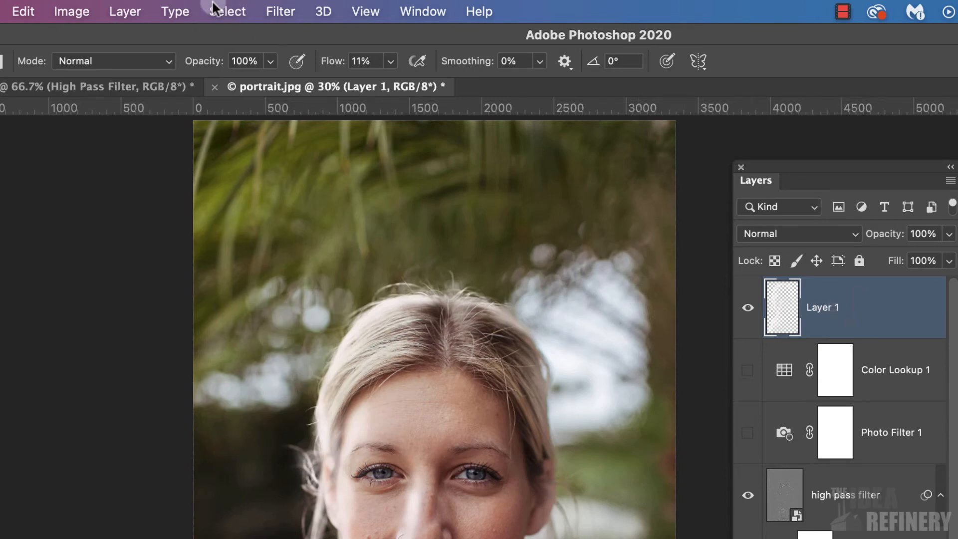
Add an Inner Glow layer style to Layer 1 and set its glow color to orange fb9220
click(125, 11)
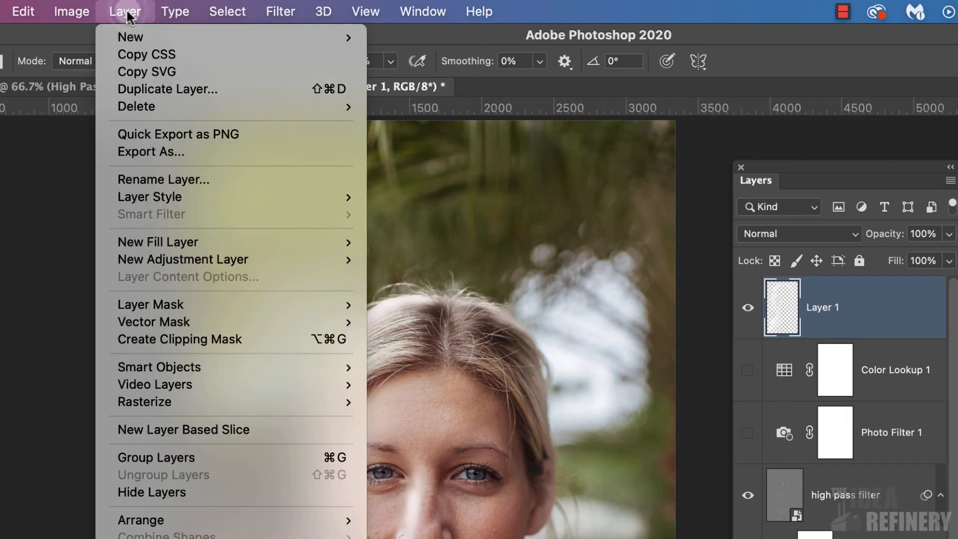
mouse_move(169, 202)
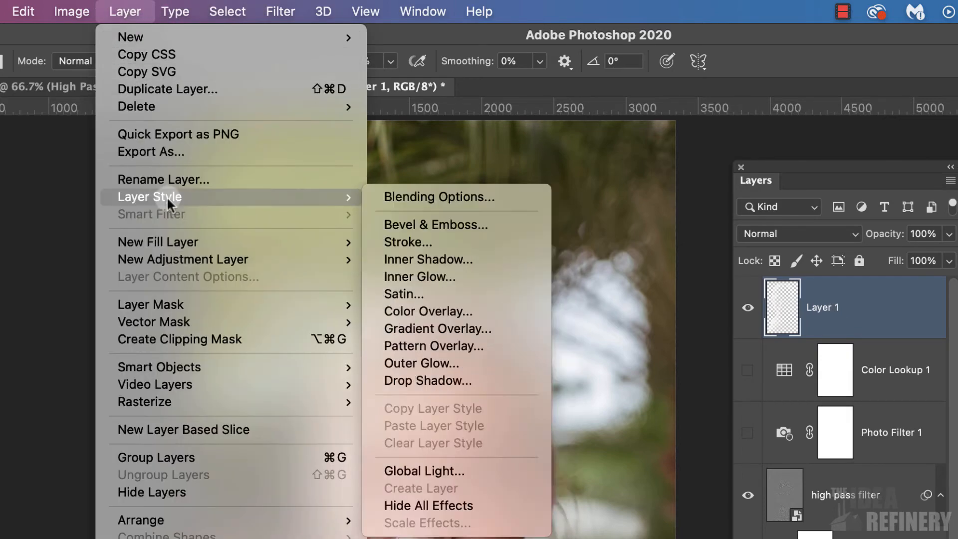
click(442, 272)
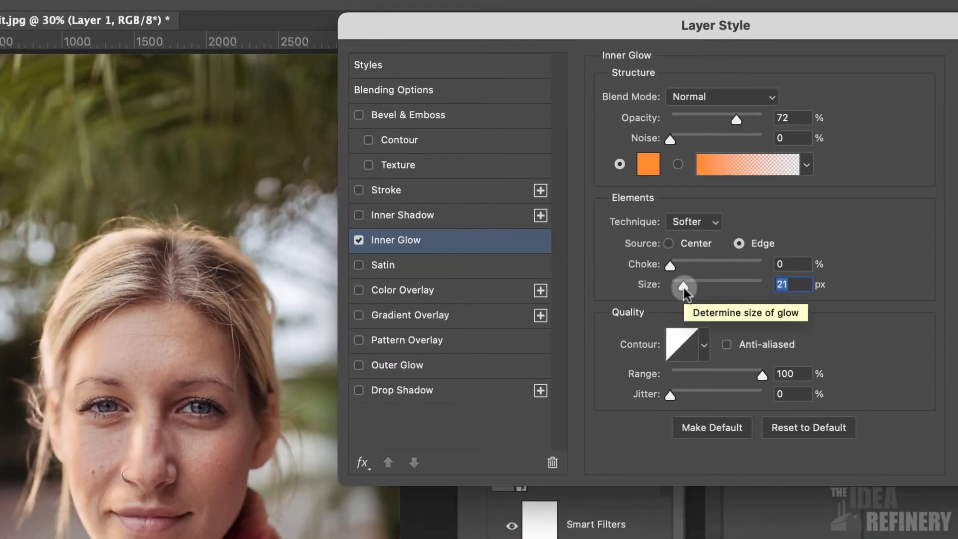
click(653, 169)
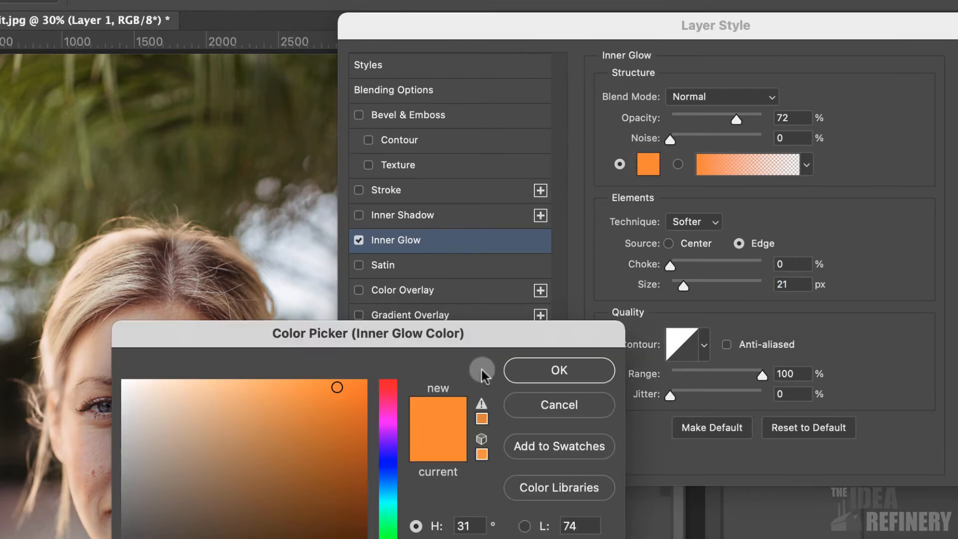
drag(483, 332, 467, 128)
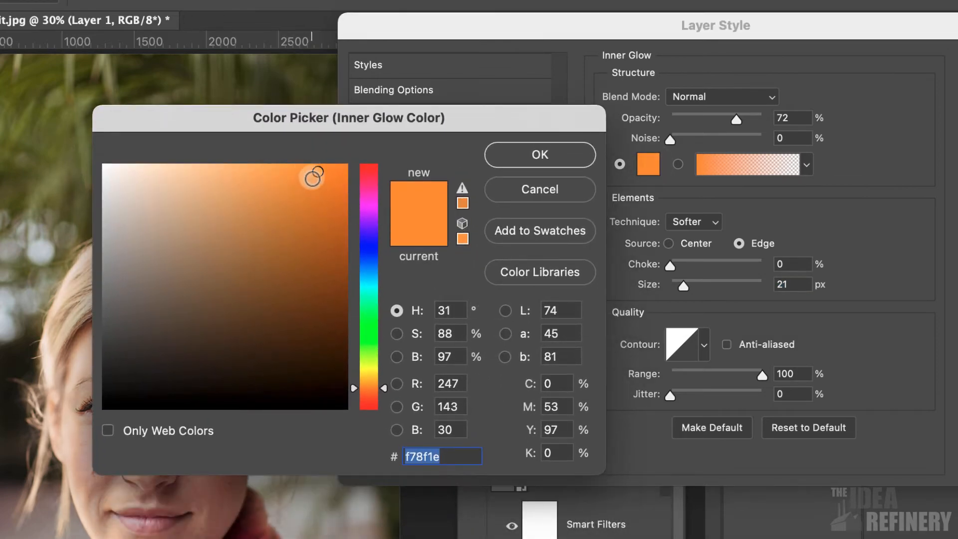
click(318, 174)
drag(384, 390, 385, 385)
click(315, 168)
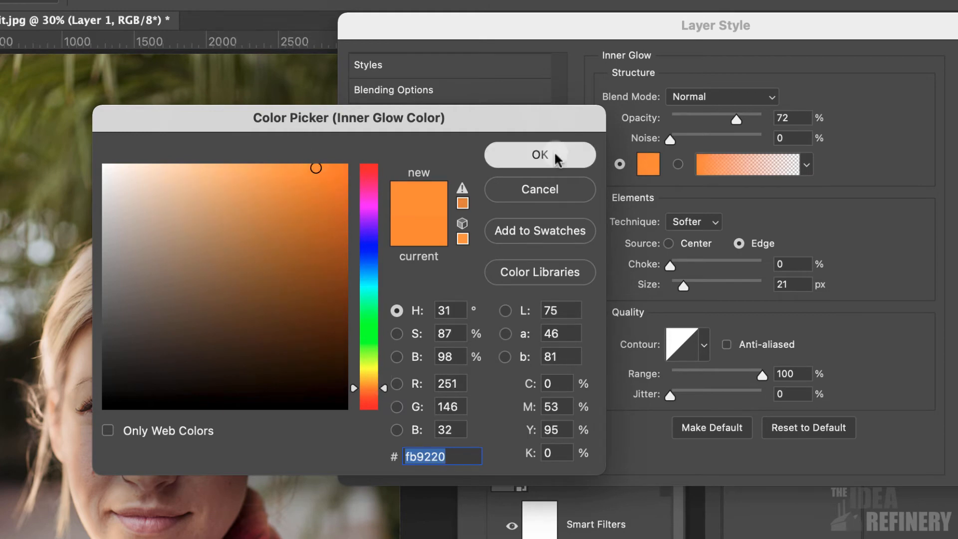
click(554, 150)
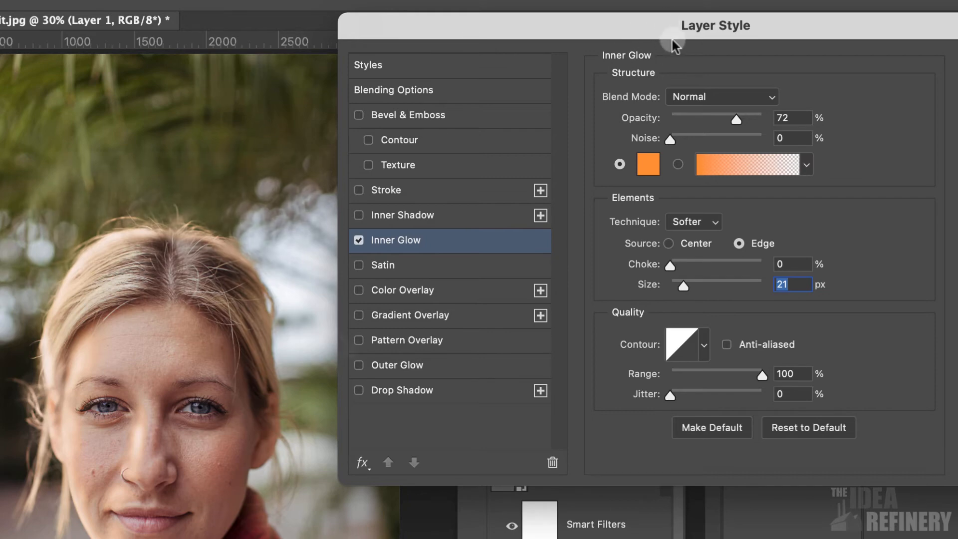
Enable Outer Glow on Layer 1 and set the Inner Glow size to 18 px
click(359, 365)
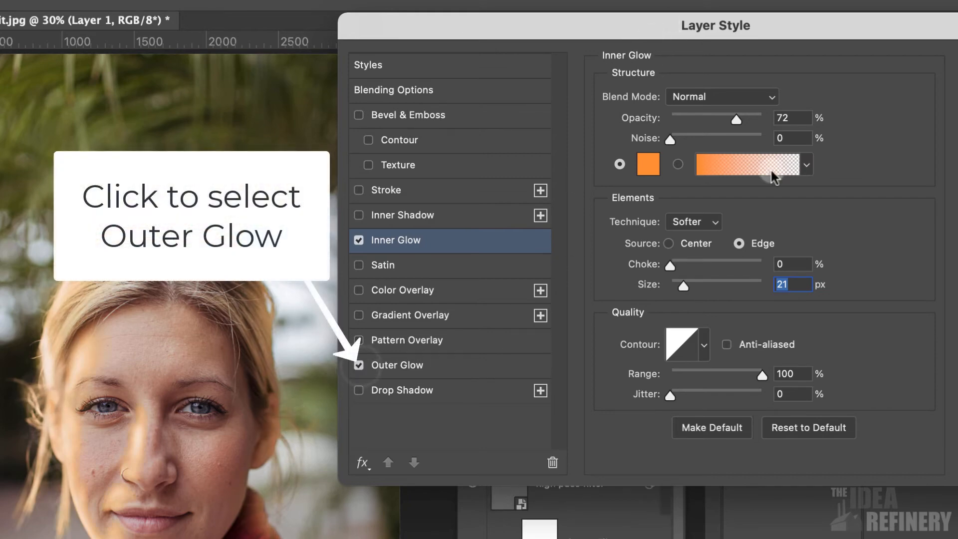
click(648, 163)
click(533, 155)
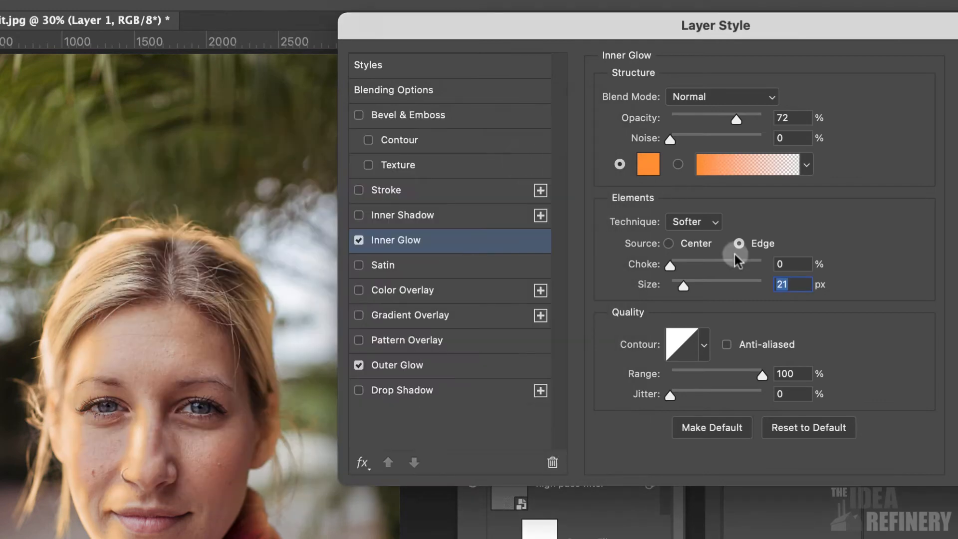
mouse_move(685, 284)
mouse_down()
mouse_move(708, 286)
mouse_move(673, 286)
mouse_up()
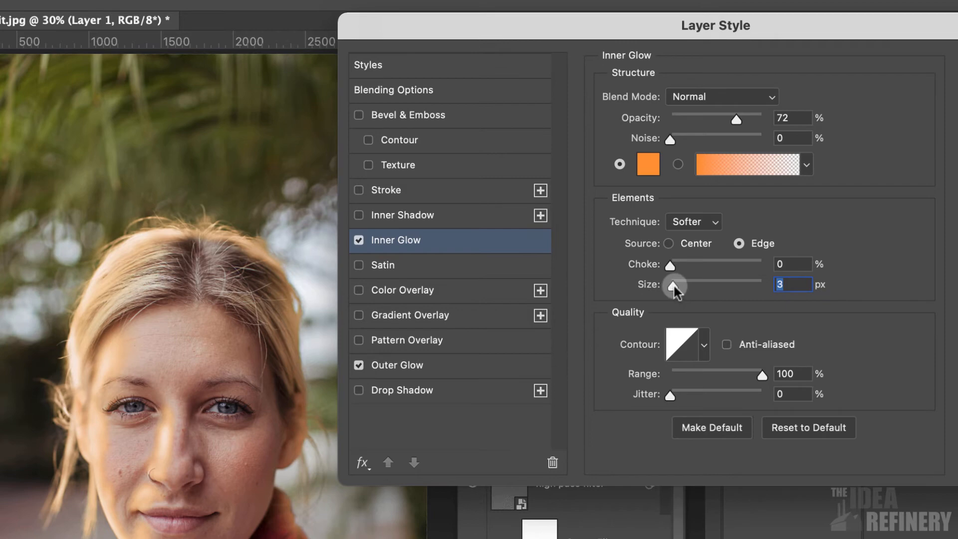
drag(674, 286, 682, 286)
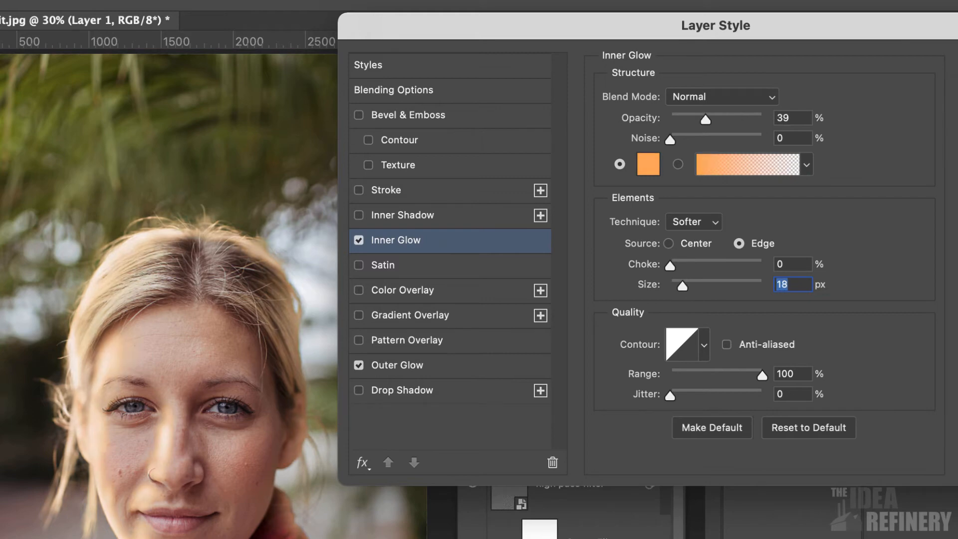
Accept the glow styles on Layer 1, and add a new layer above it with the Overlay blend mode
key(Return)
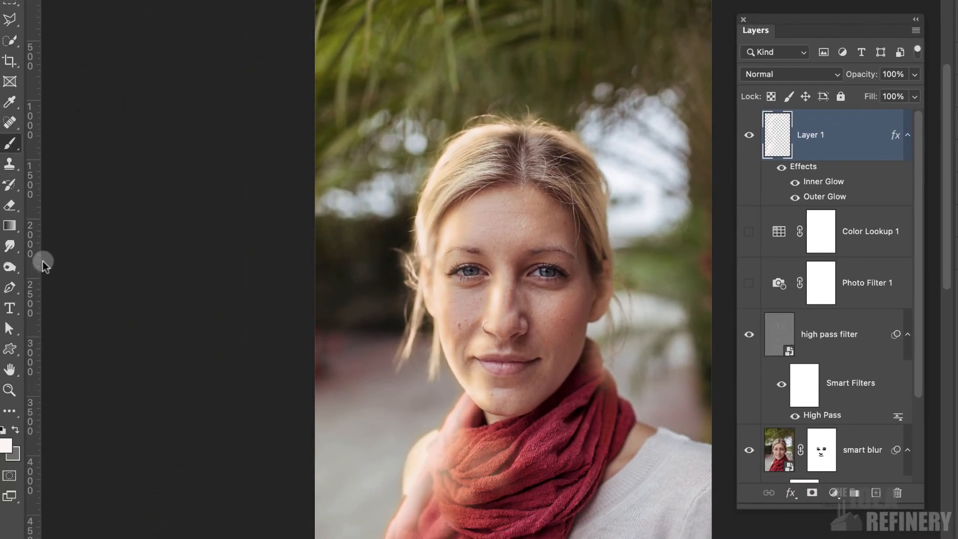
click(6, 445)
click(820, 62)
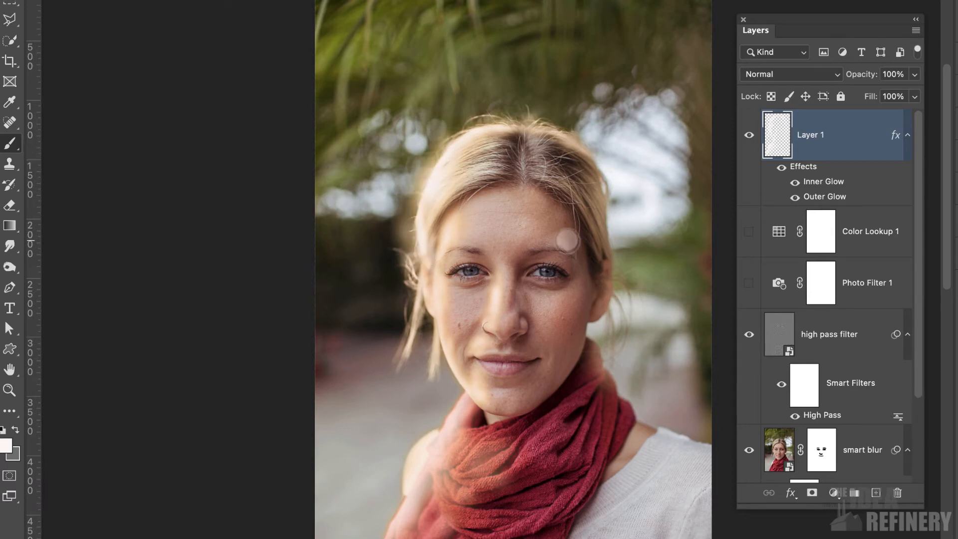
click(877, 494)
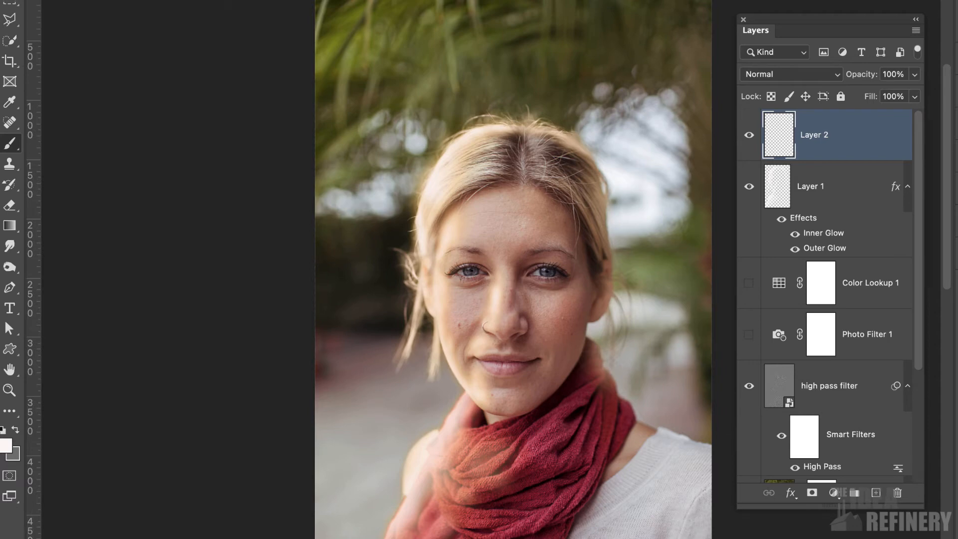
click(803, 74)
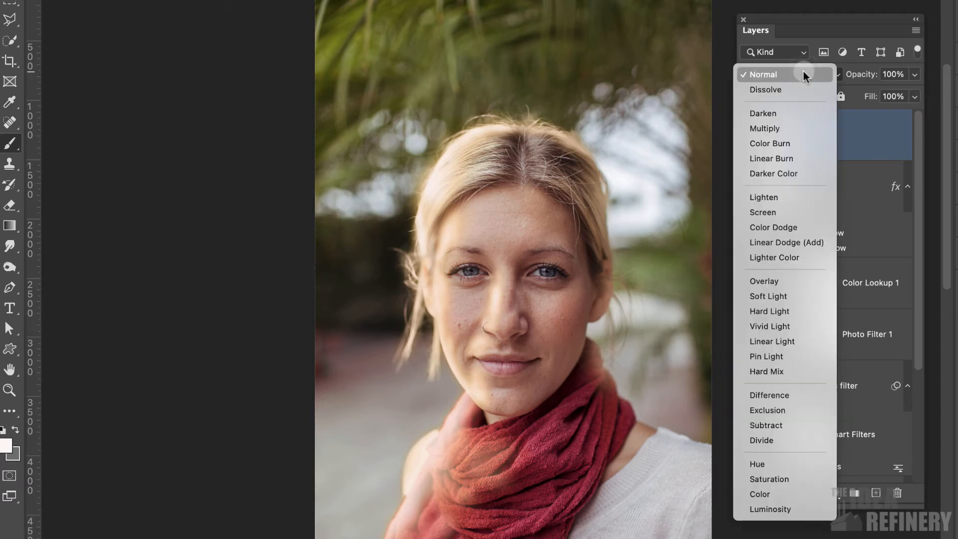
click(808, 281)
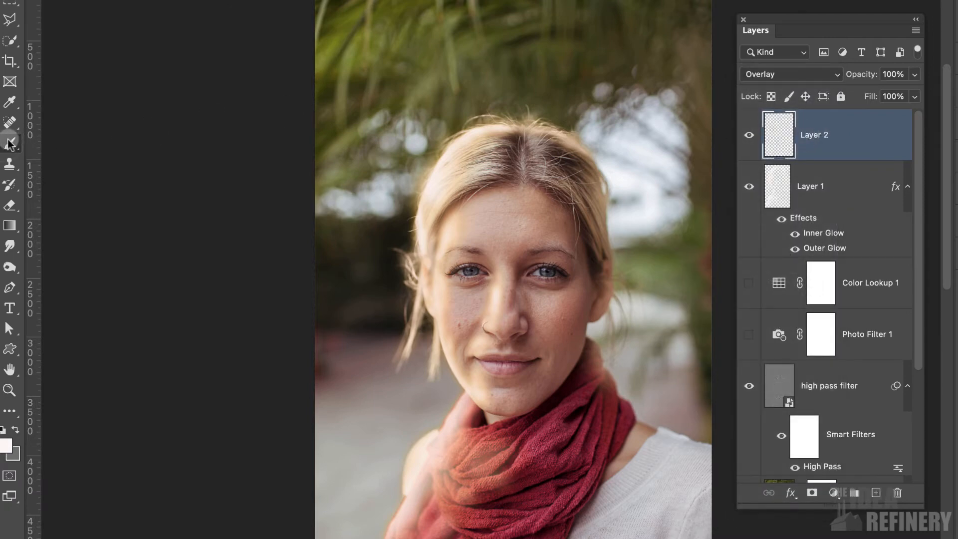
Set the foreground color to a bright, saturated orange with a hue of 41°
click(7, 444)
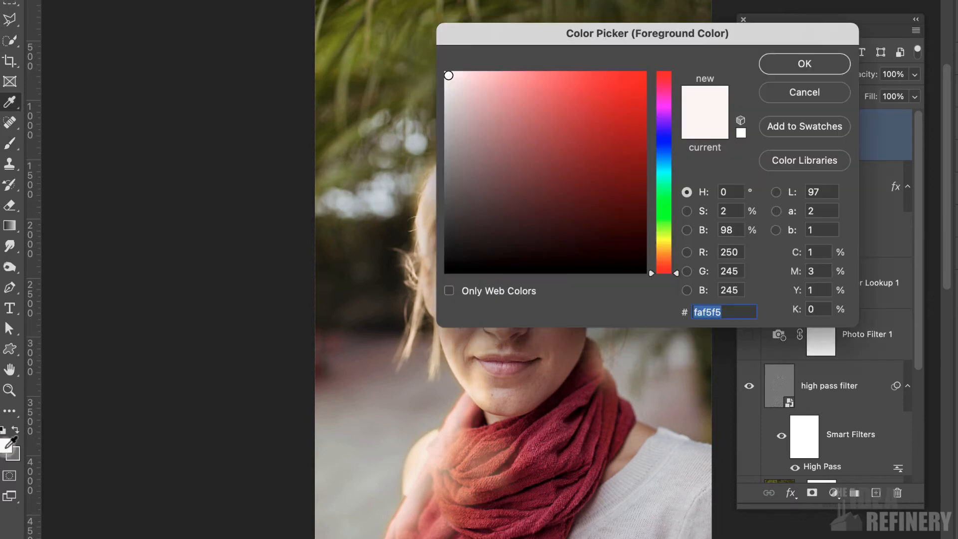
click(668, 250)
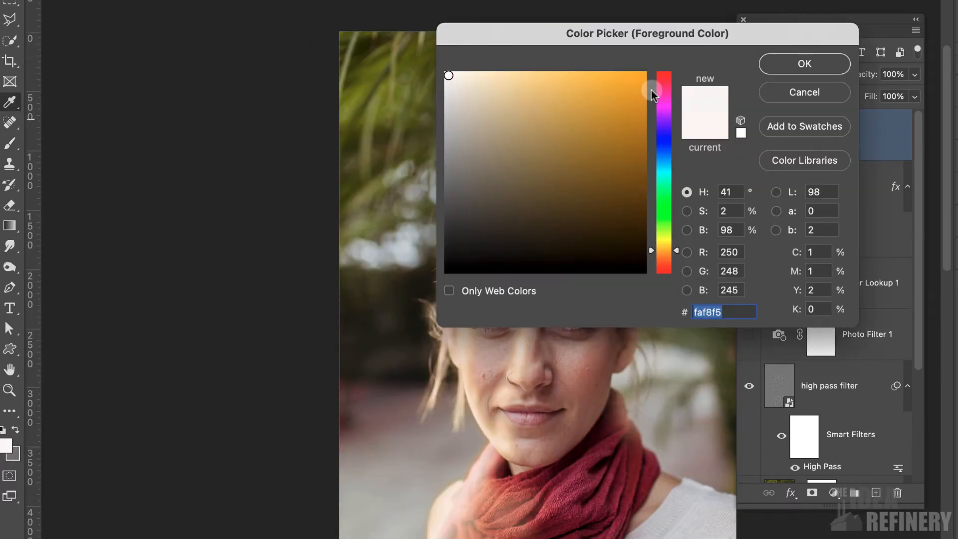
click(643, 77)
click(818, 69)
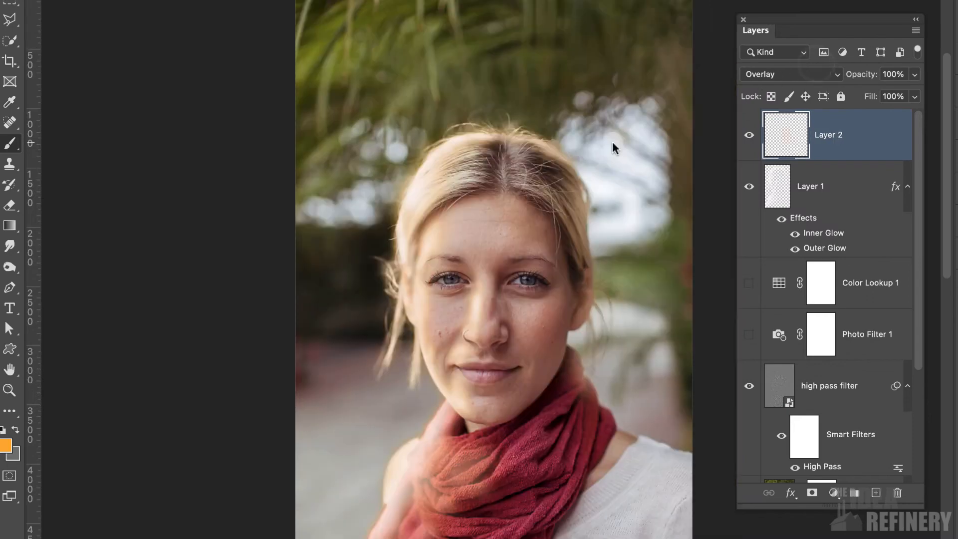
Brush orange over the background on both sides of the figure and across the foliage above the head on Layer 2
mouse_move(614, 145)
mouse_down()
mouse_move(753, 185)
mouse_move(742, 171)
mouse_up()
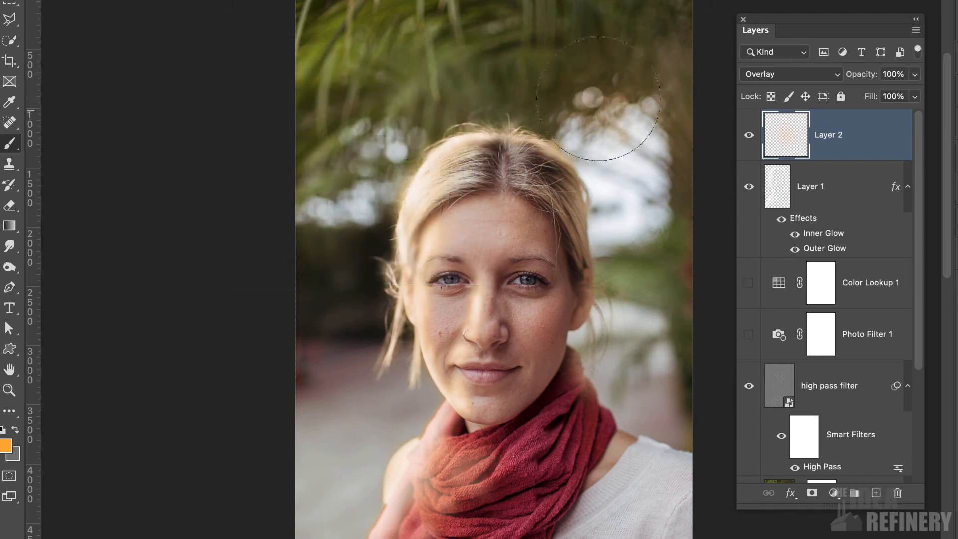
mouse_move(614, 120)
mouse_down()
mouse_move(572, 97)
mouse_move(630, 108)
mouse_move(634, 126)
mouse_move(654, 127)
mouse_move(648, 120)
mouse_move(632, 182)
mouse_move(631, 241)
mouse_move(610, 188)
mouse_move(607, 236)
mouse_move(671, 249)
mouse_move(625, 271)
mouse_move(621, 262)
mouse_move(640, 335)
mouse_up()
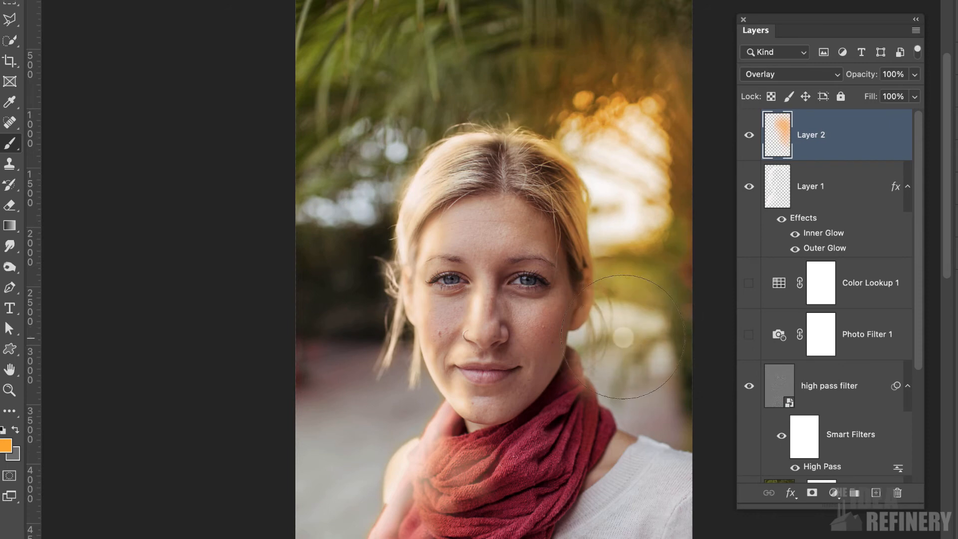
click(344, 196)
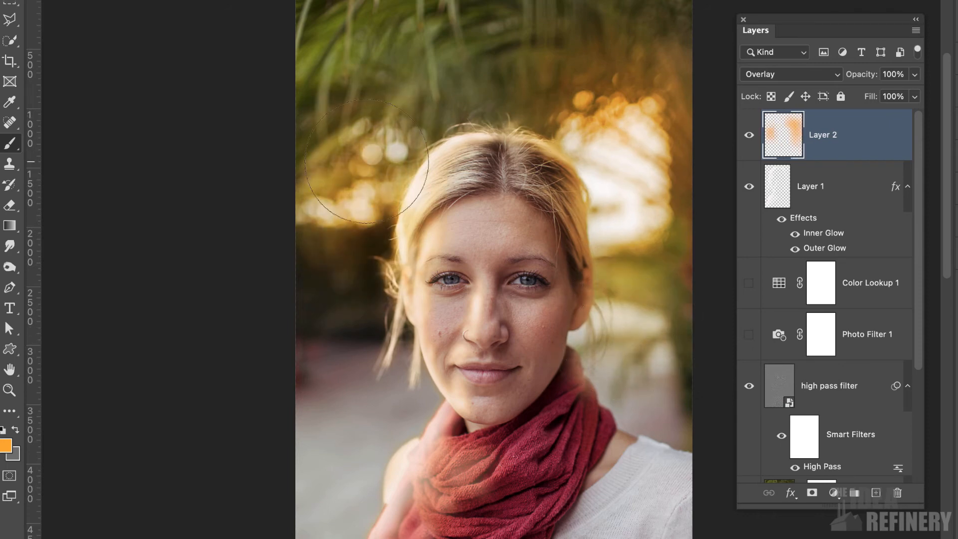
mouse_move(323, 116)
mouse_down()
mouse_move(374, 96)
mouse_move(422, 106)
mouse_move(424, 122)
mouse_move(581, 116)
mouse_up()
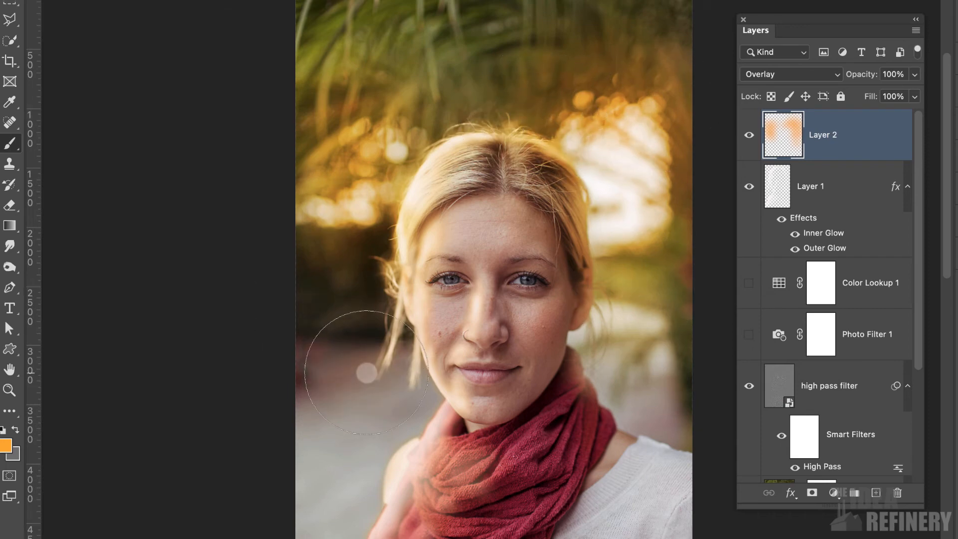
click(372, 374)
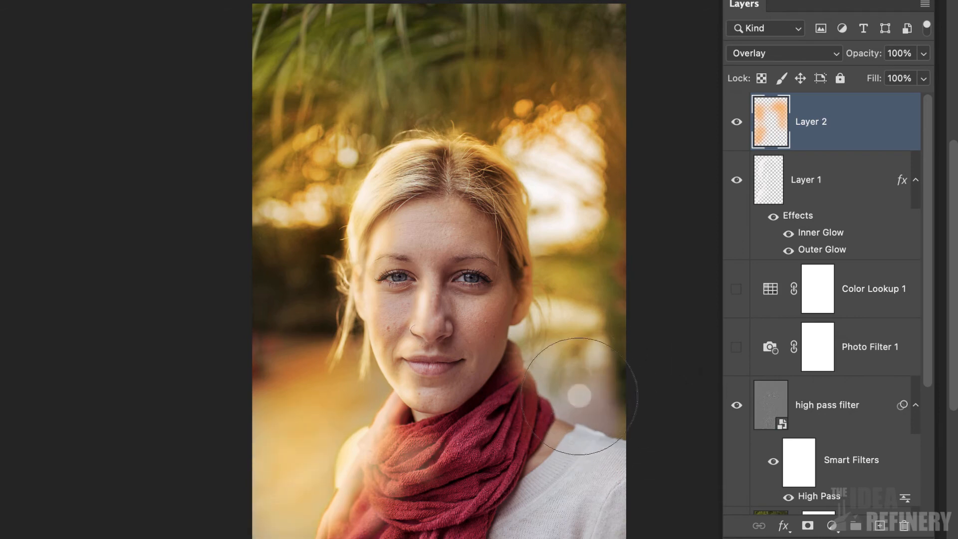
drag(569, 45, 314, 36)
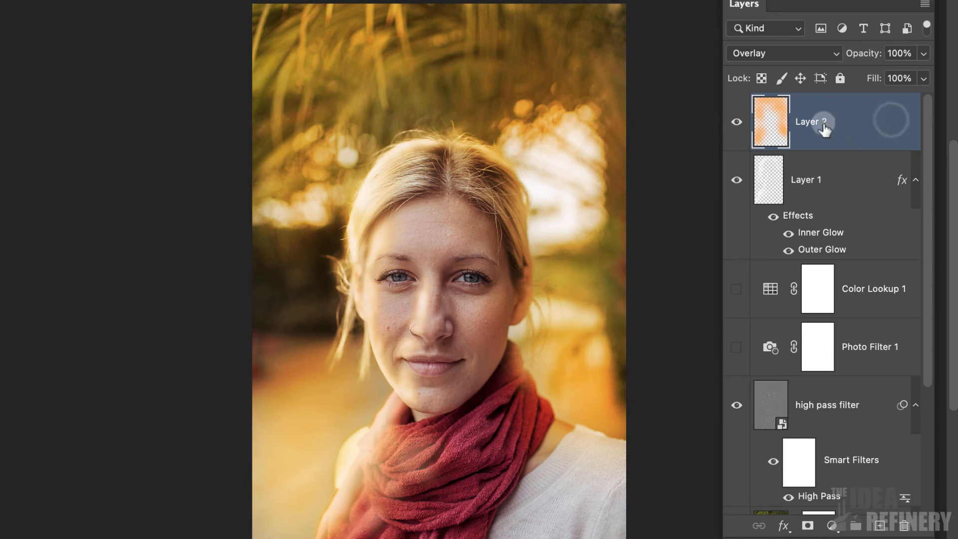
Reduce the opacity of Layer 2 to 74%
click(924, 79)
drag(922, 77, 920, 77)
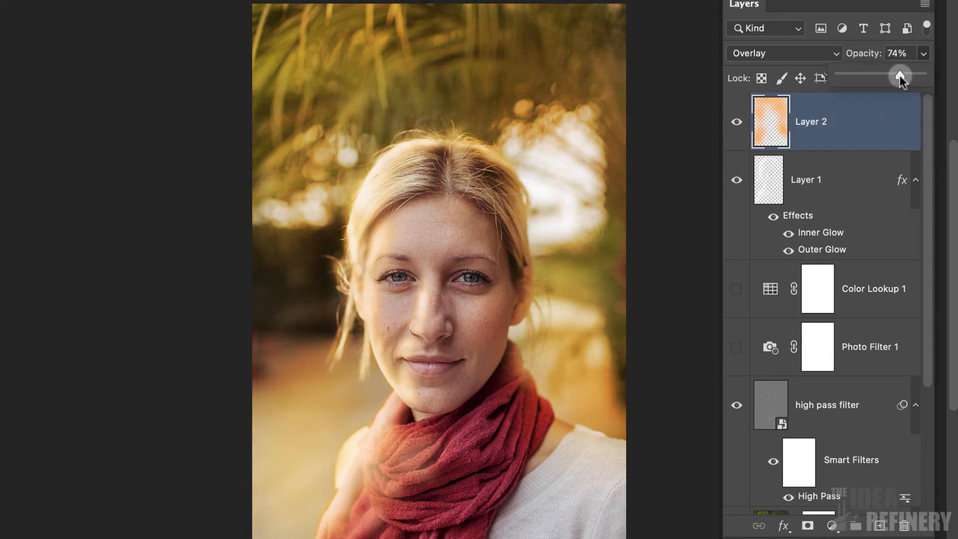
click(867, 123)
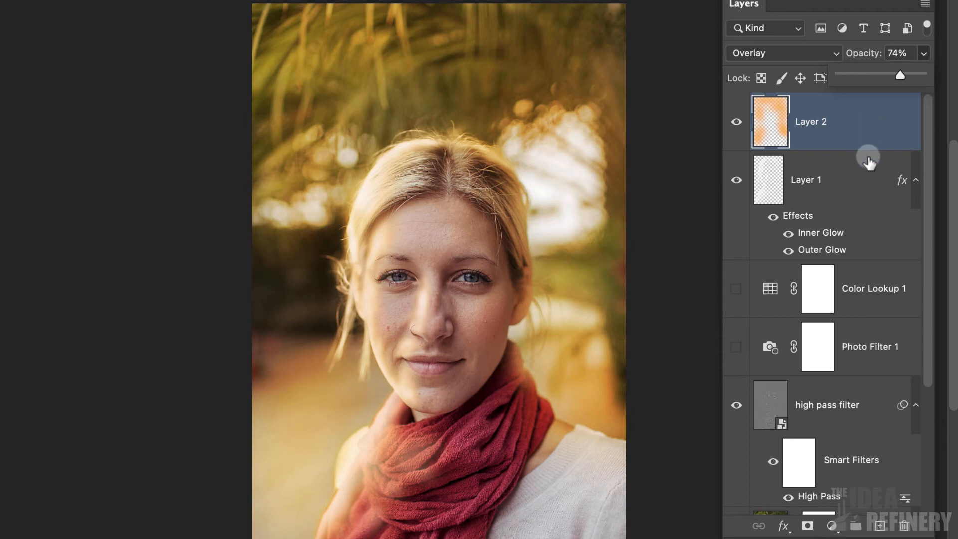
Add a new layer above Layer 2 and set its blend mode to Overlay
click(879, 526)
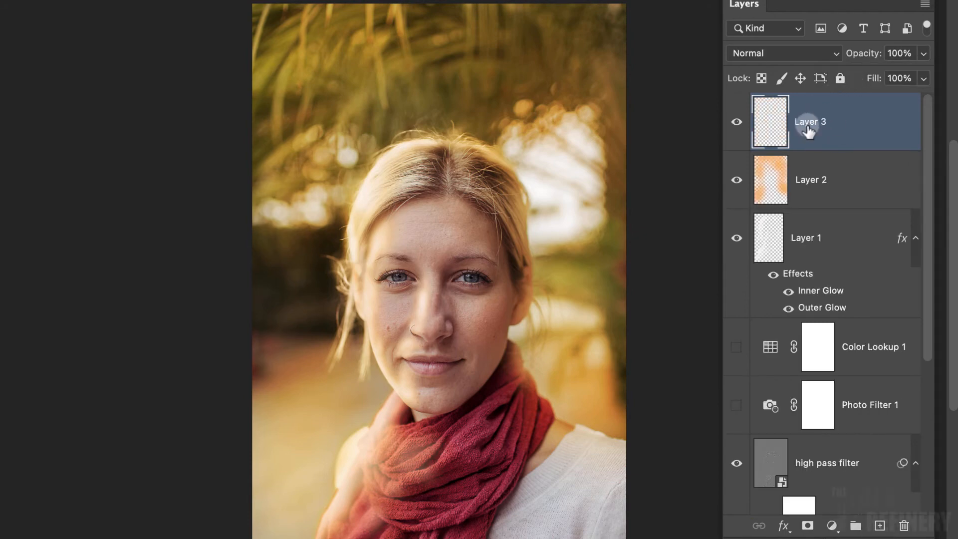
click(824, 53)
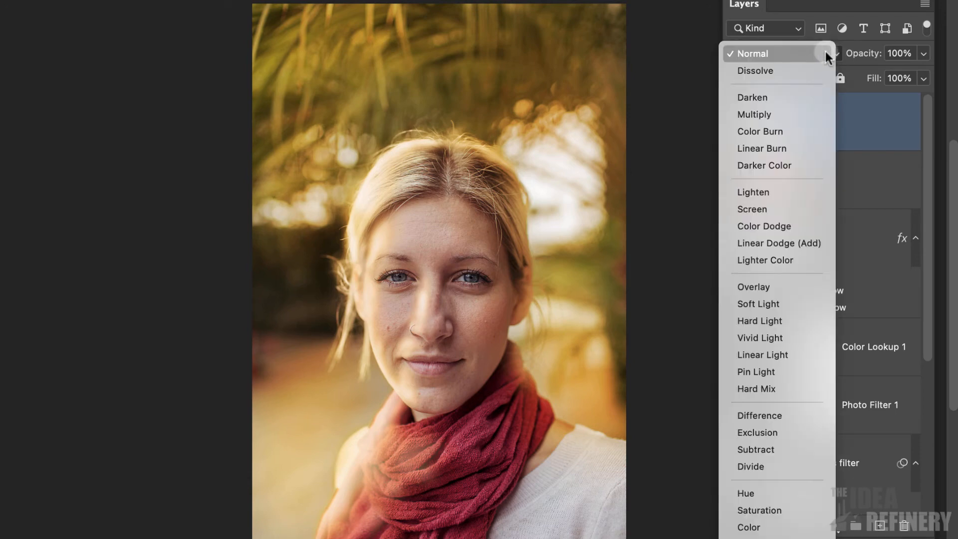
click(761, 286)
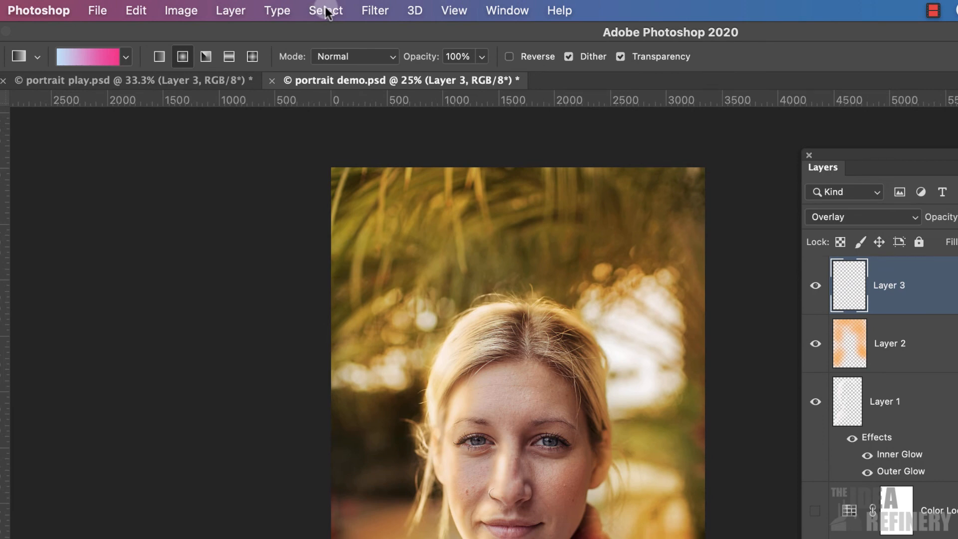
Load the saved figure channel from portrait demo.psd as a new selection
click(327, 11)
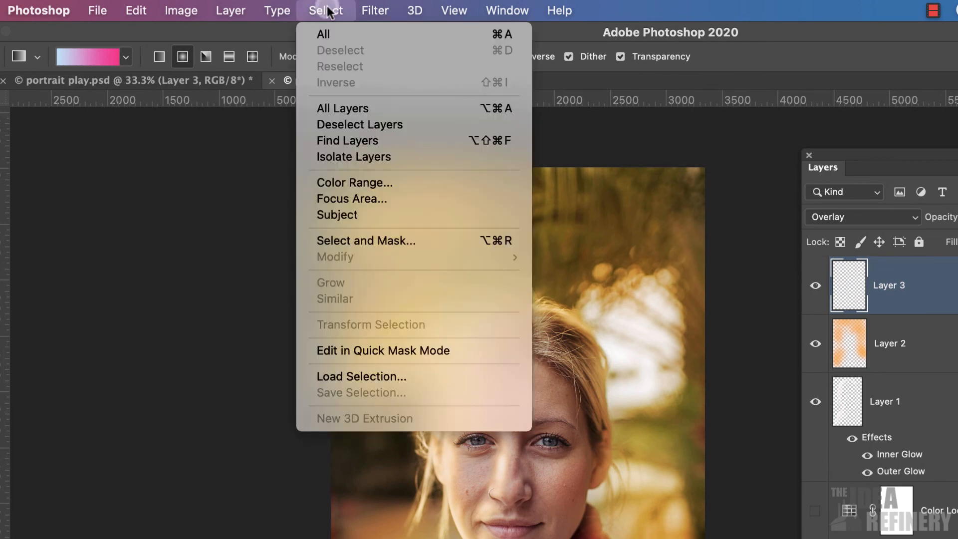
click(354, 372)
click(601, 278)
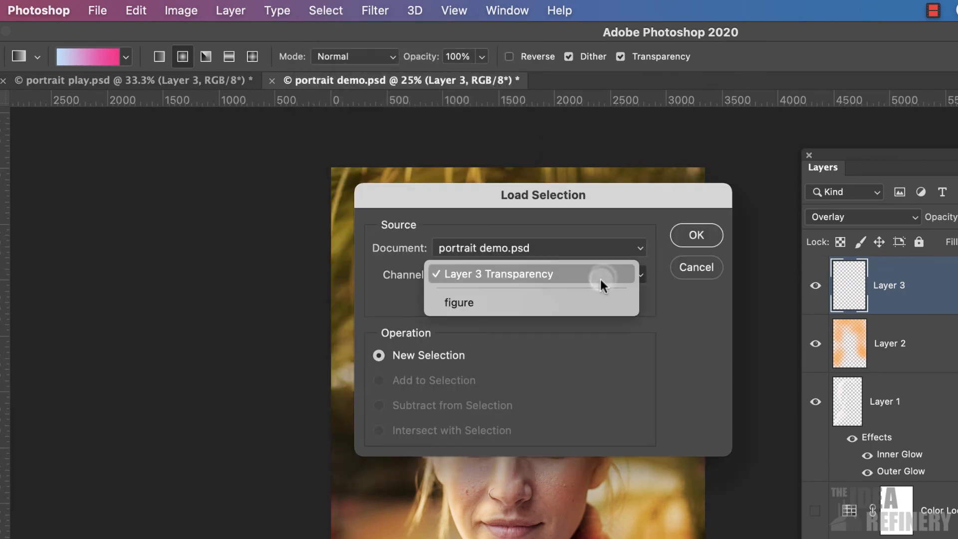
click(507, 301)
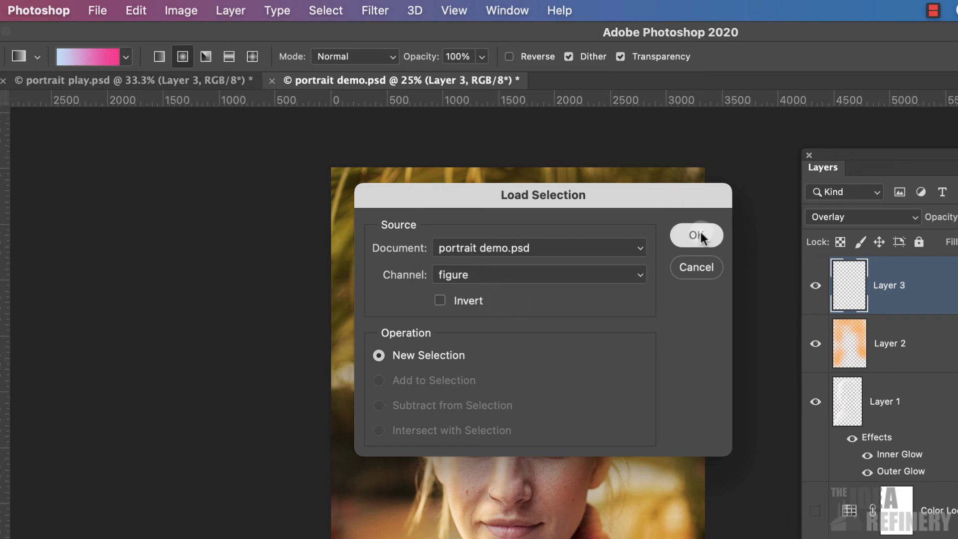
click(700, 232)
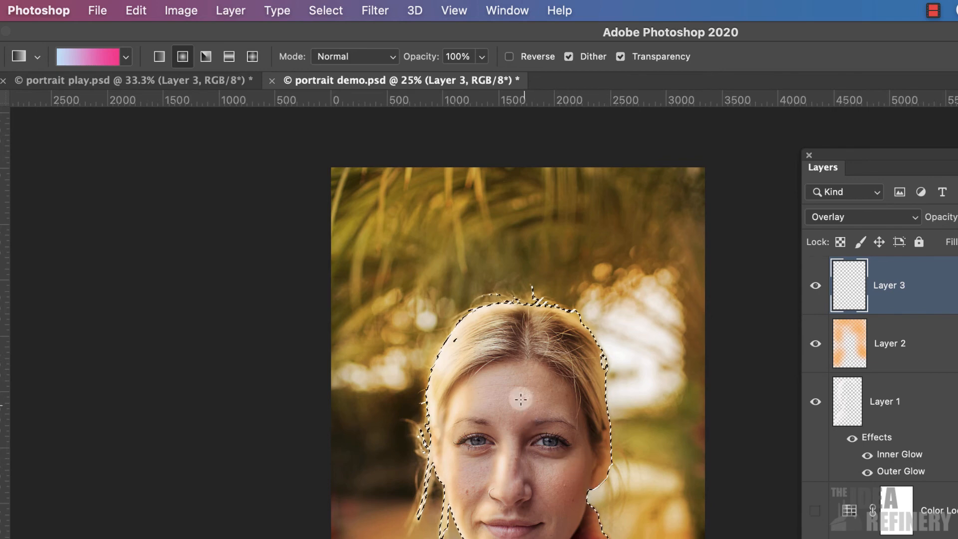
Invert the figure selection, apply it as a layer mask on Layer 3, and make the layer's image content active instead of the mask
click(324, 10)
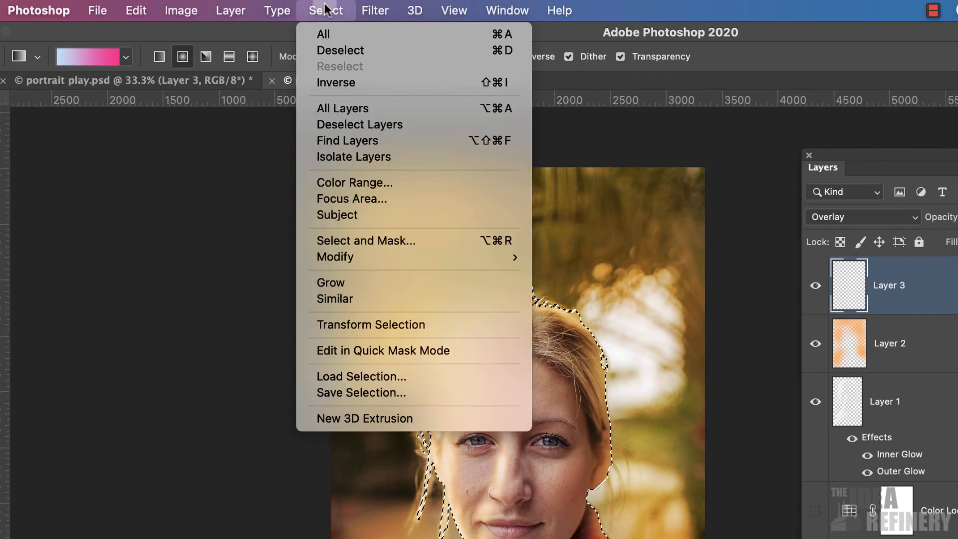
click(338, 83)
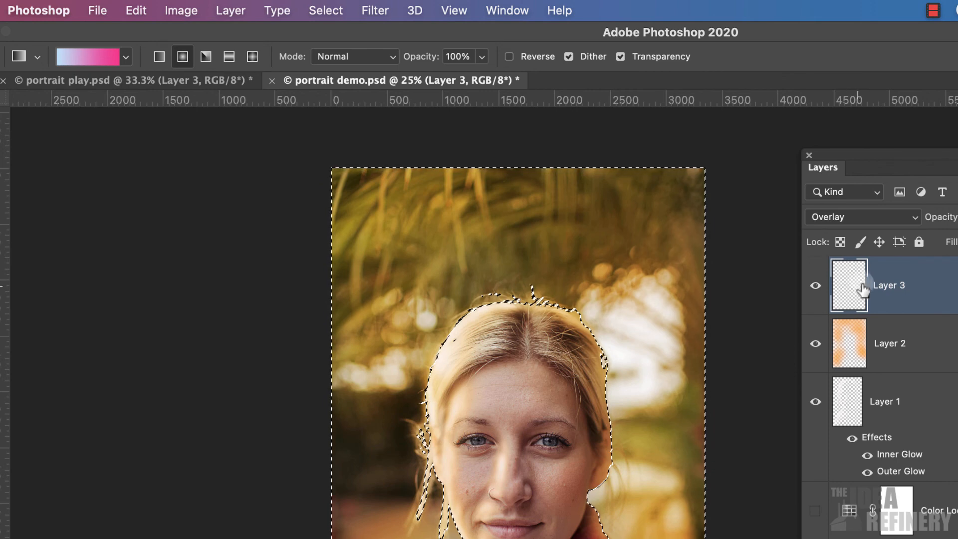
click(841, 242)
click(905, 280)
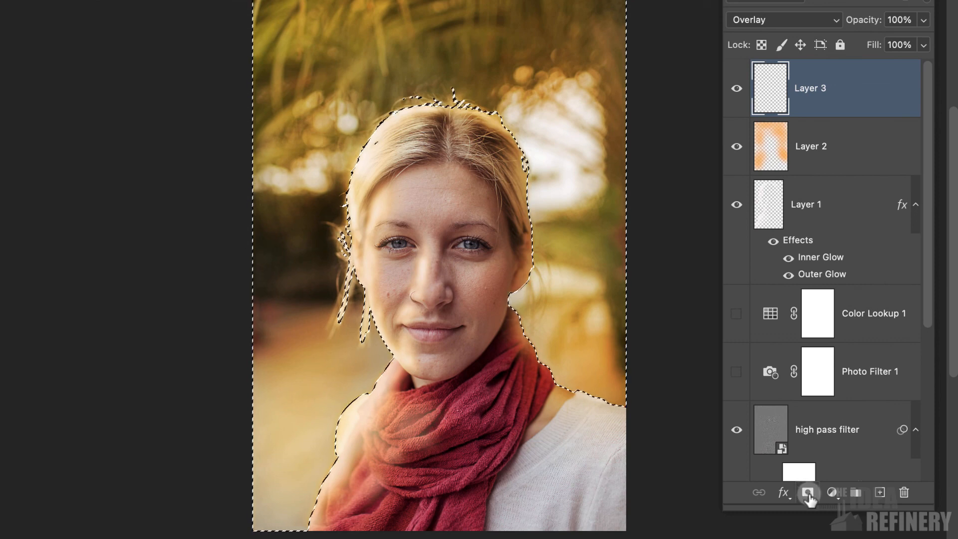
click(808, 495)
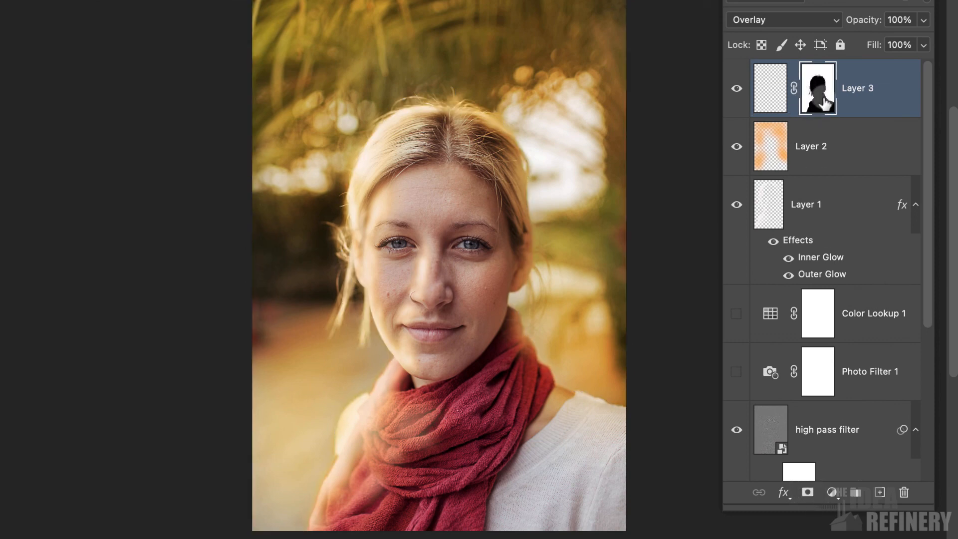
click(775, 97)
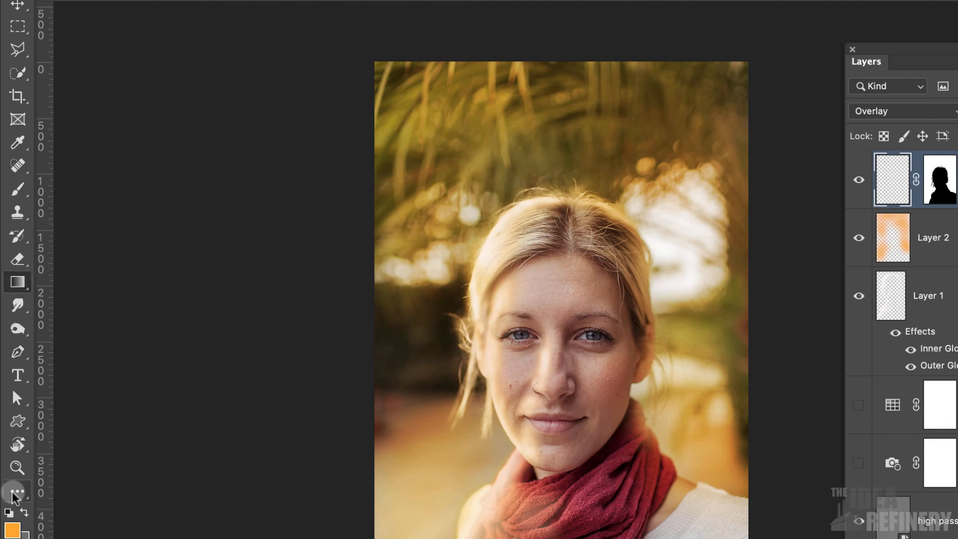
Check the toolbar customization list for the Gradient Tool and close the list
right_click(22, 495)
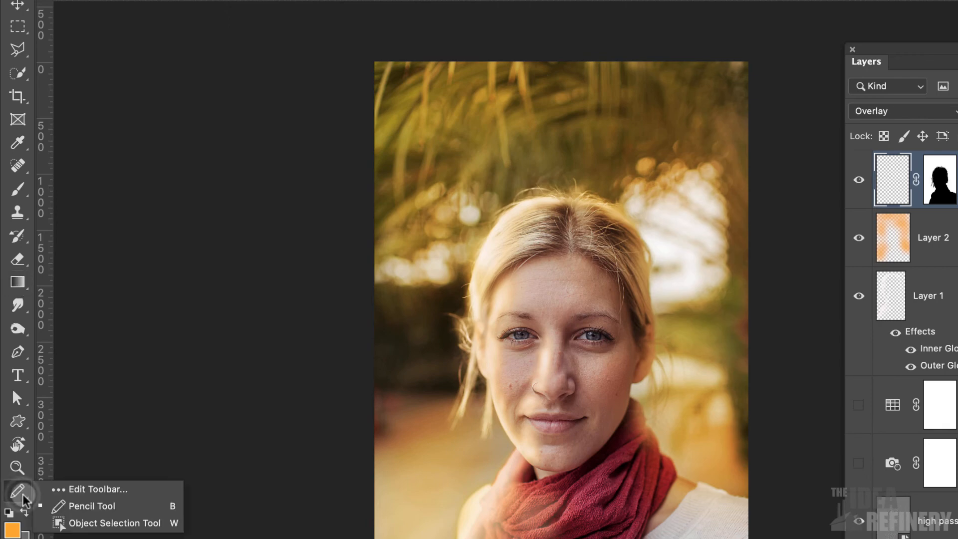
click(93, 491)
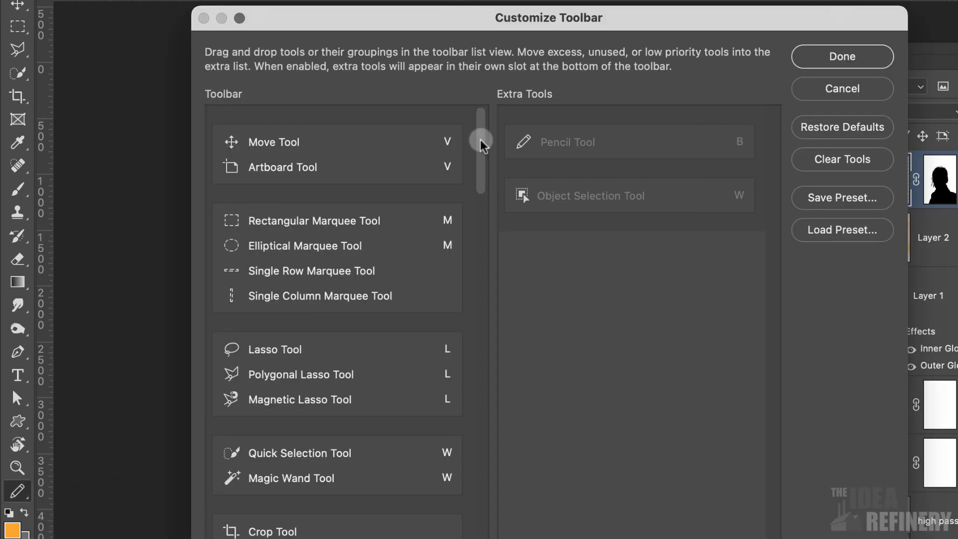
drag(483, 146, 492, 351)
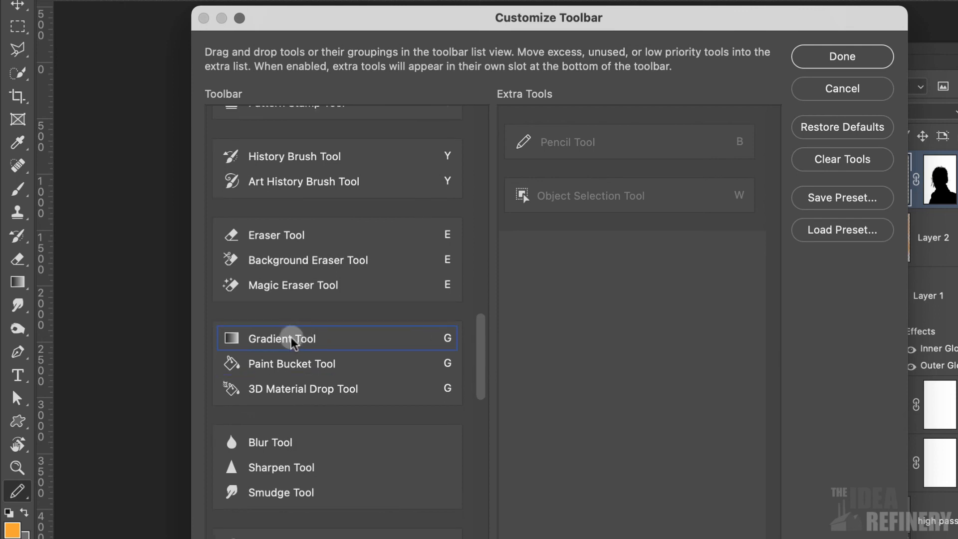
click(293, 343)
mouse_move(294, 343)
mouse_down()
mouse_move(624, 278)
mouse_move(614, 271)
mouse_move(533, 330)
mouse_up()
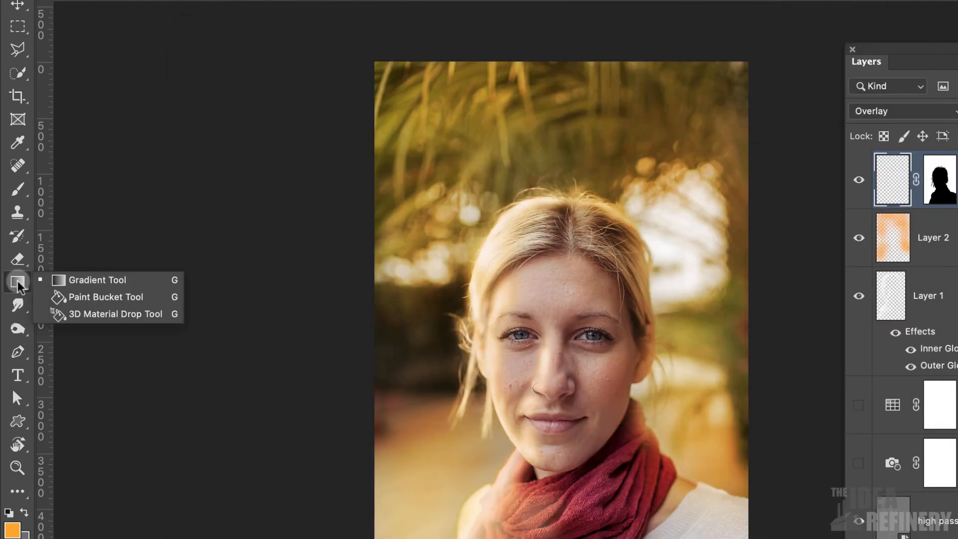
Fill Layer 3 with a linear Blue, Red, Yellow preset gradient running from the photo's lower-left corner to its upper-right corner
click(18, 282)
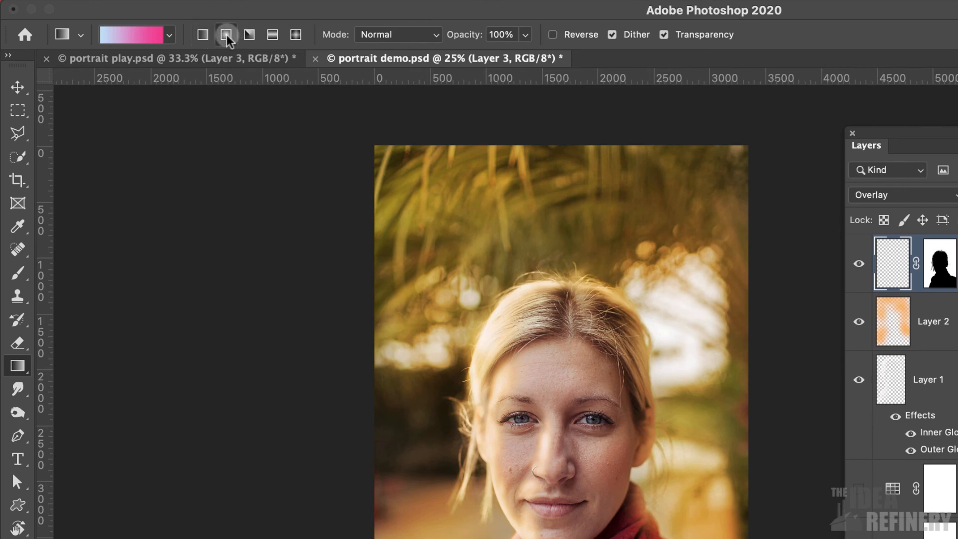
click(202, 36)
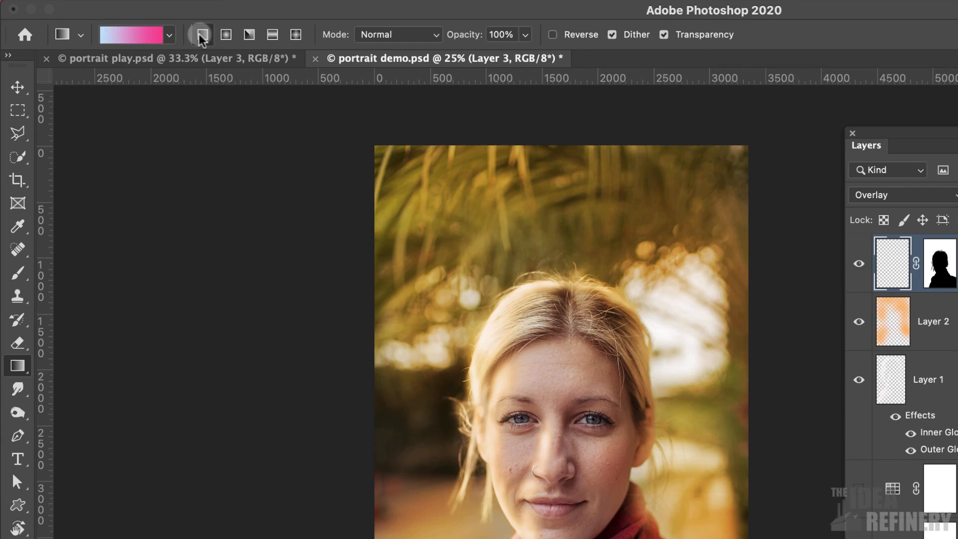
click(134, 36)
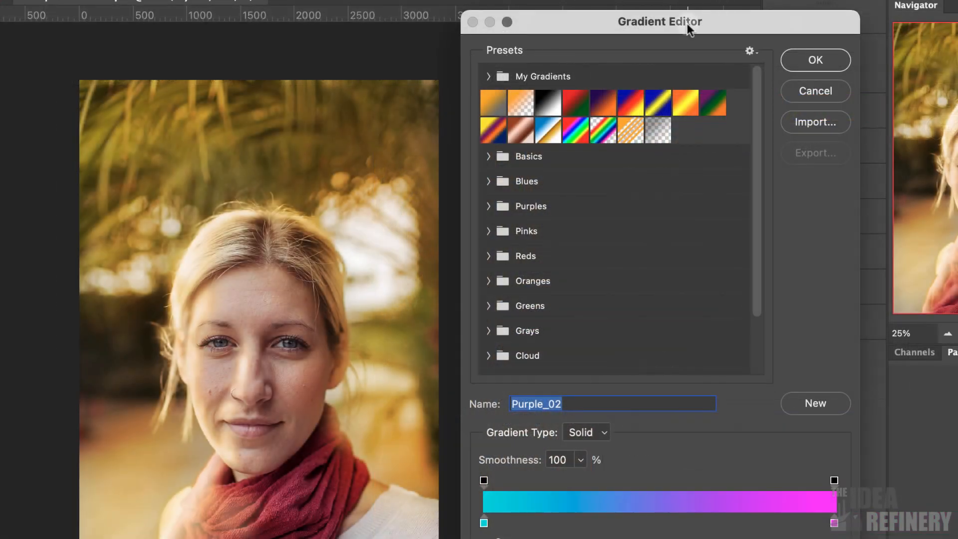
drag(686, 19, 689, 14)
click(803, 41)
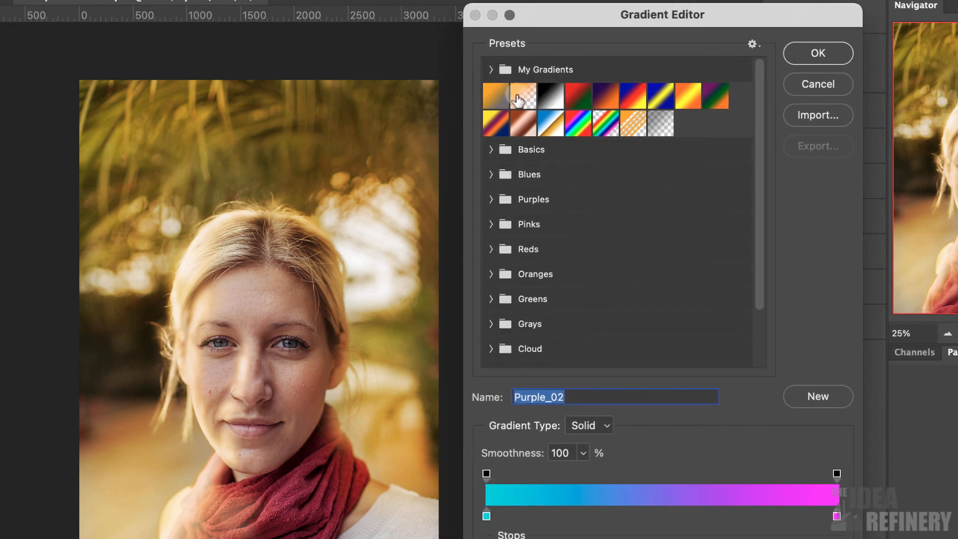
click(638, 106)
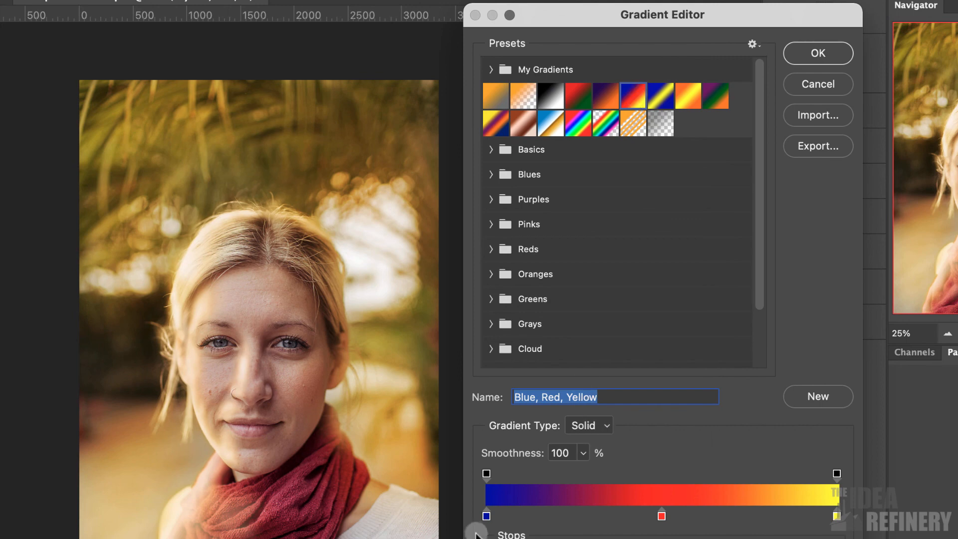
click(818, 53)
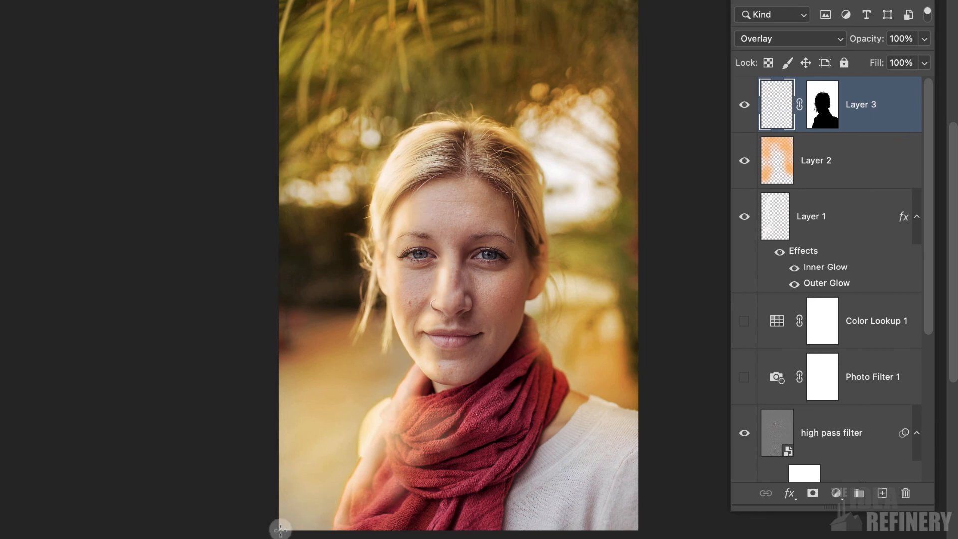
drag(284, 530, 635, 1)
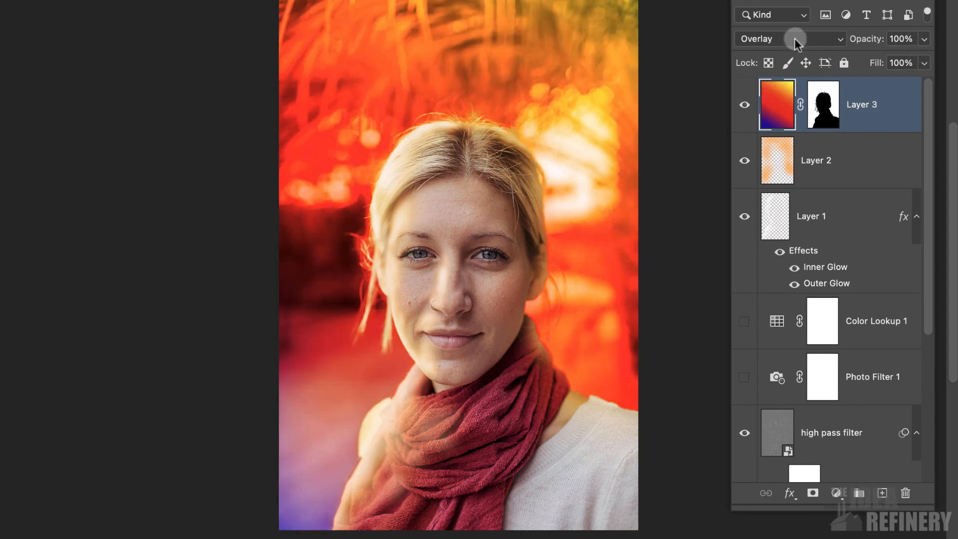
Lower Layer 3's opacity to 24% and toggle the layer's visibility to compare the image with and without the gradient
click(924, 38)
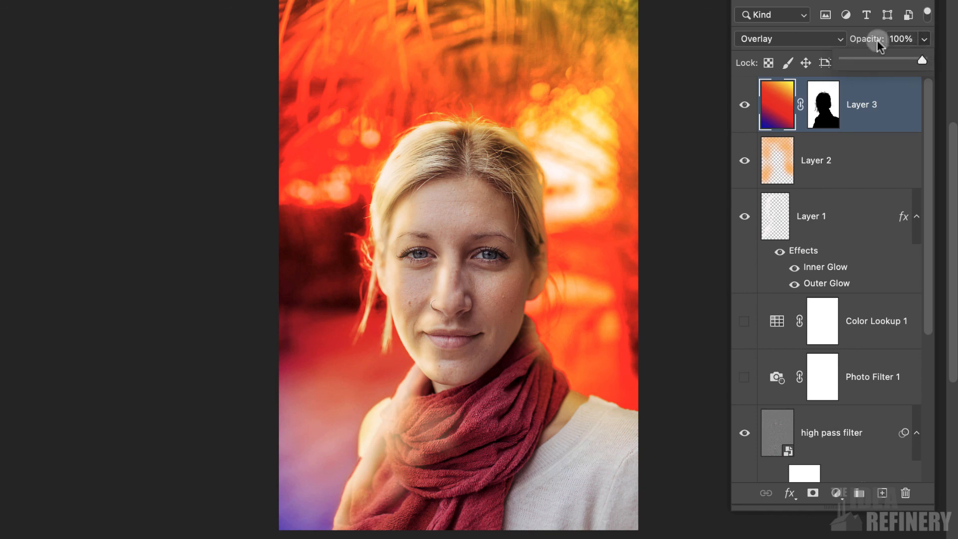
drag(923, 60, 862, 60)
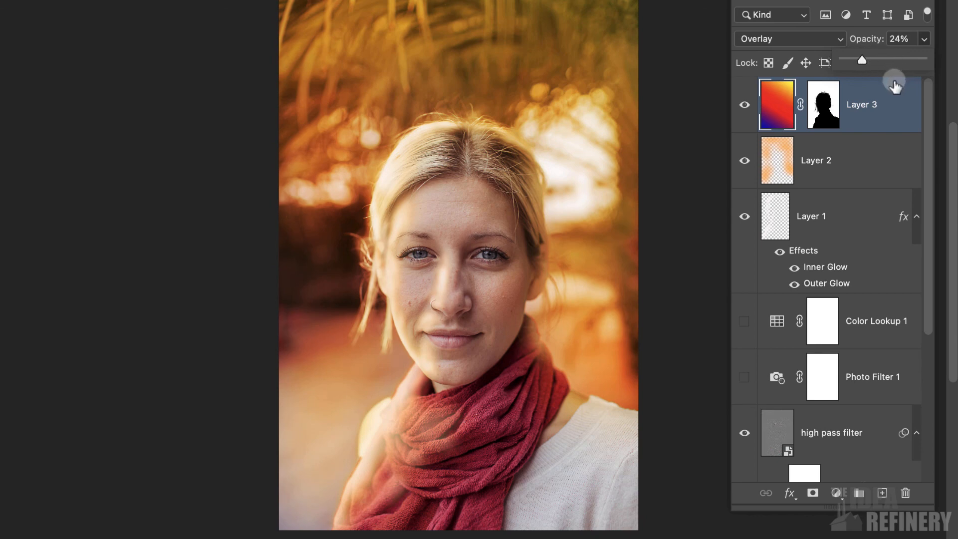
click(745, 105)
click(745, 106)
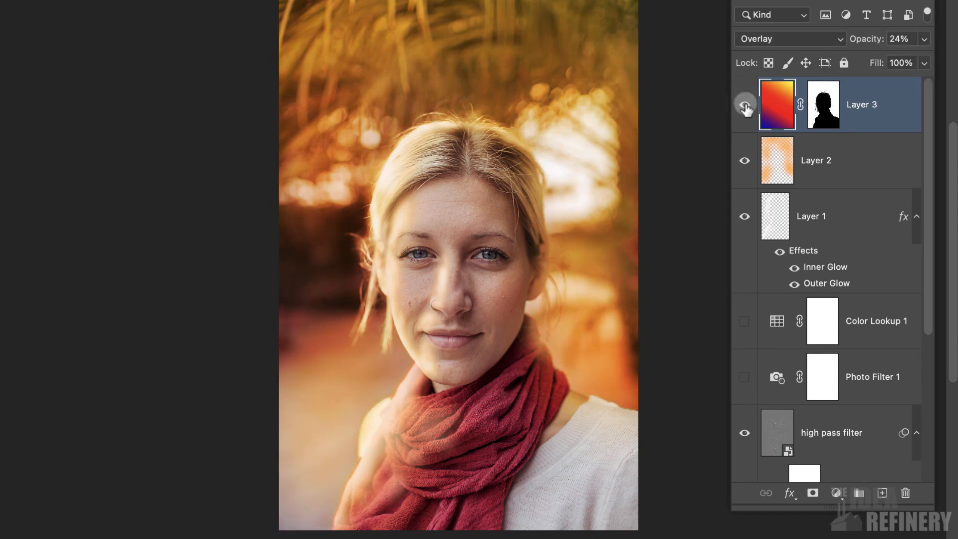
click(744, 106)
click(744, 106)
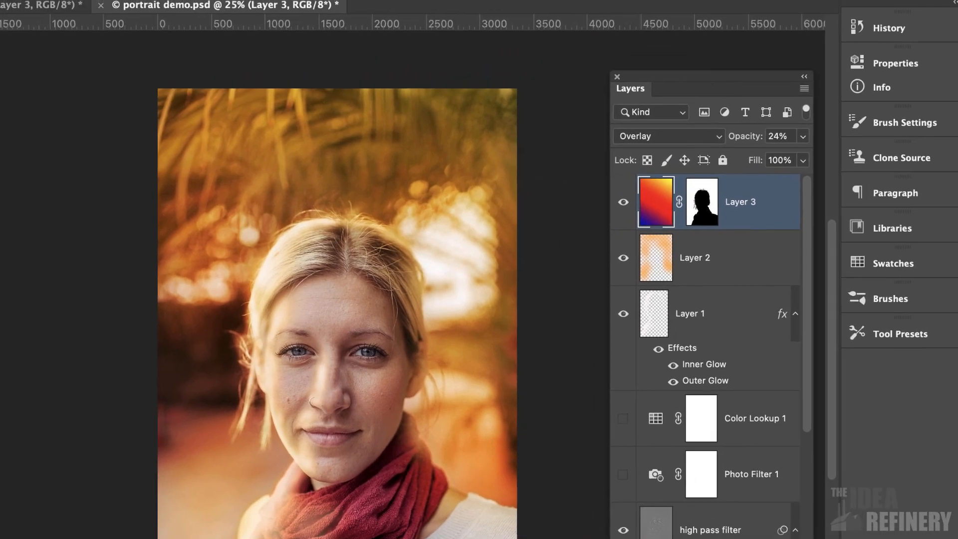
Examine the Blues and Purples preset groups in the Gradient Editor, keeping the Blue, Red, Yellow gradient selected
double_click(782, 108)
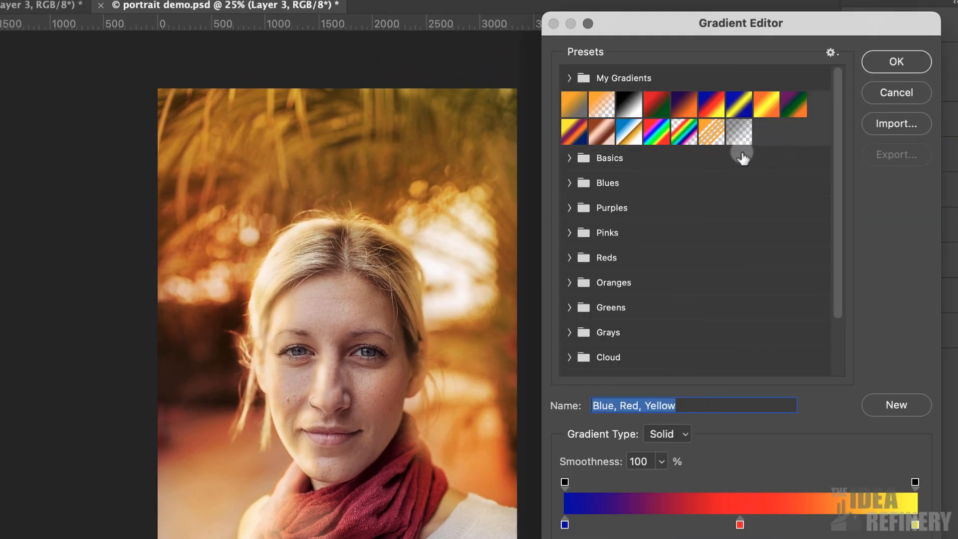
click(568, 183)
click(568, 183)
click(570, 208)
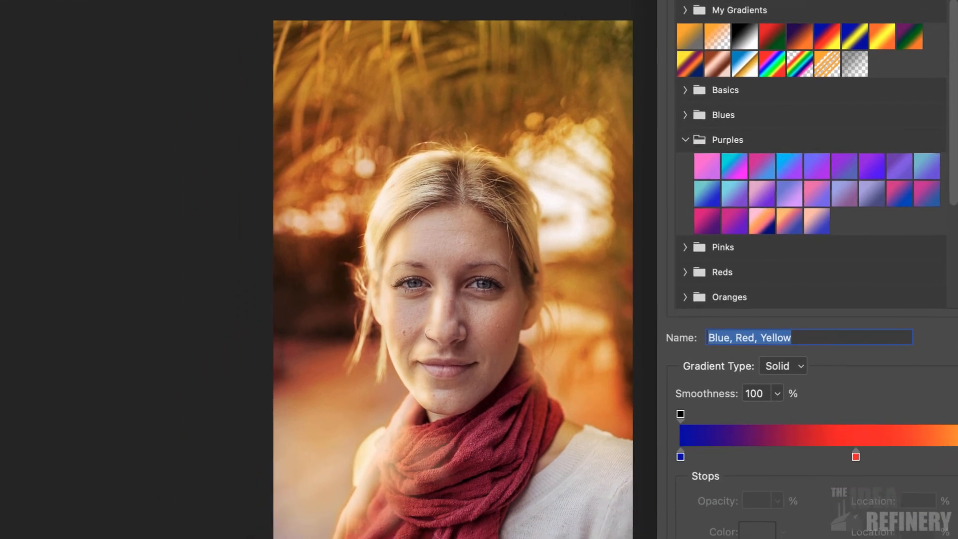
click(897, 62)
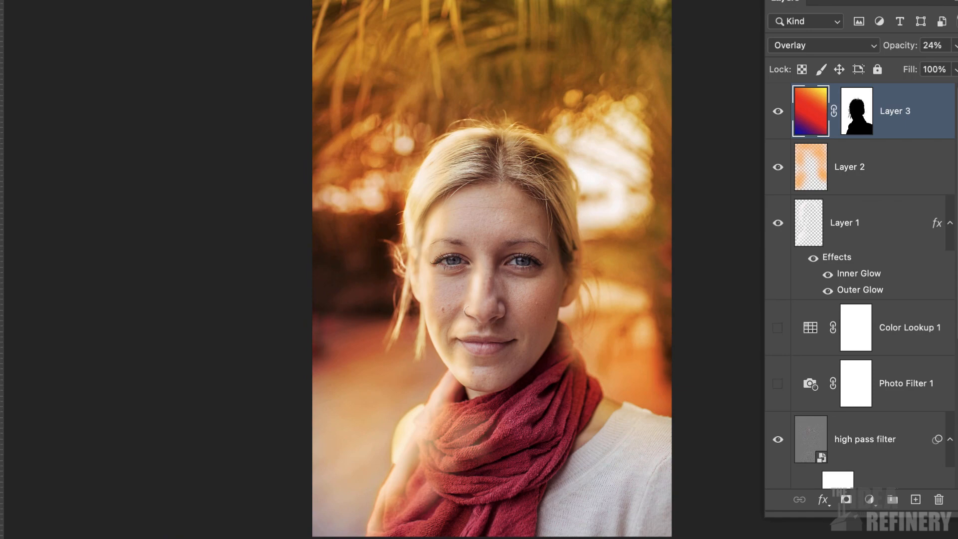